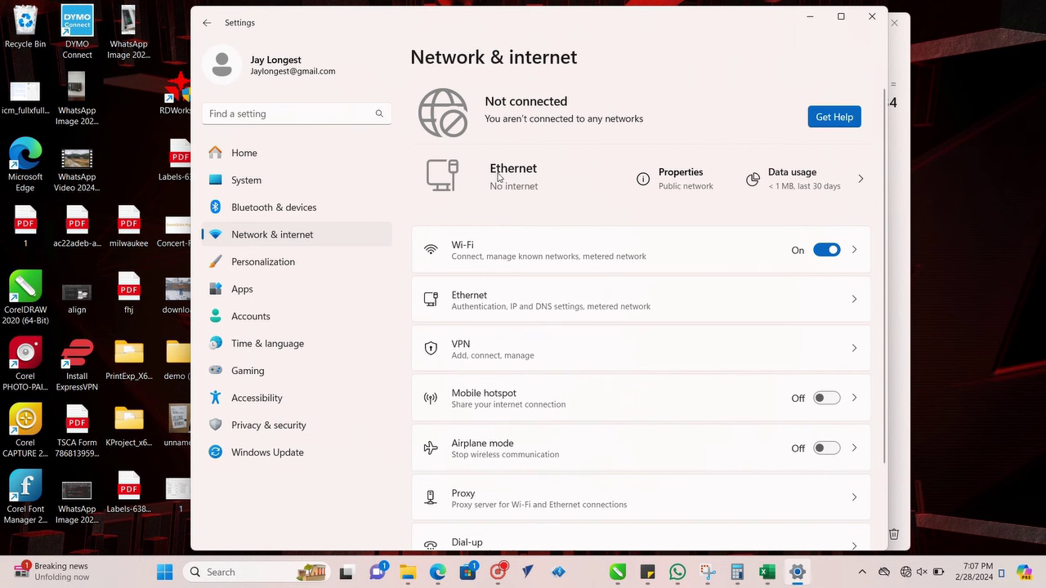
Step: Open the Ethernet connection details and cancel out of its authentication settings unchanged
left_click(518, 304)
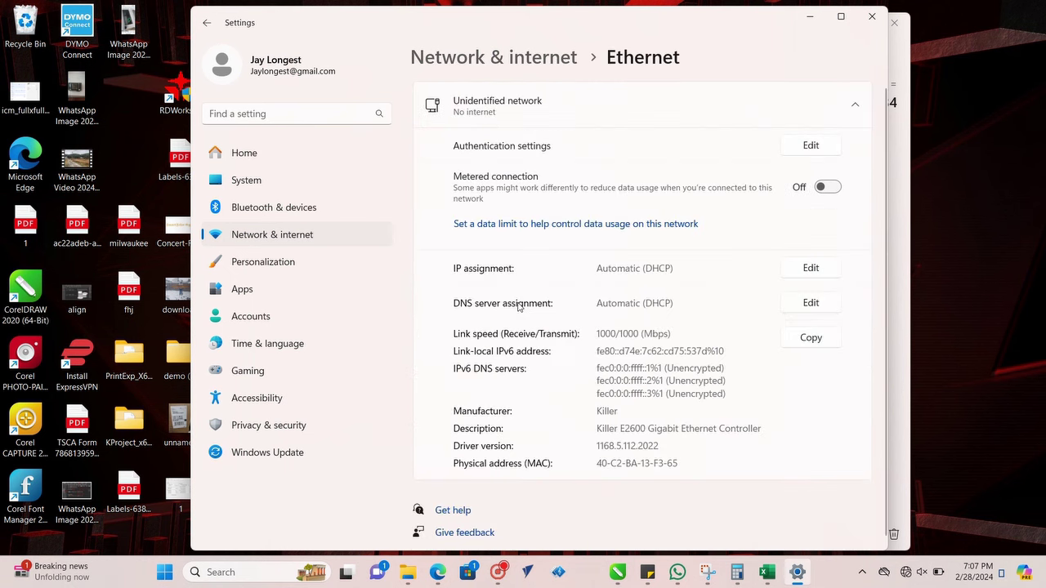
left_click(812, 146)
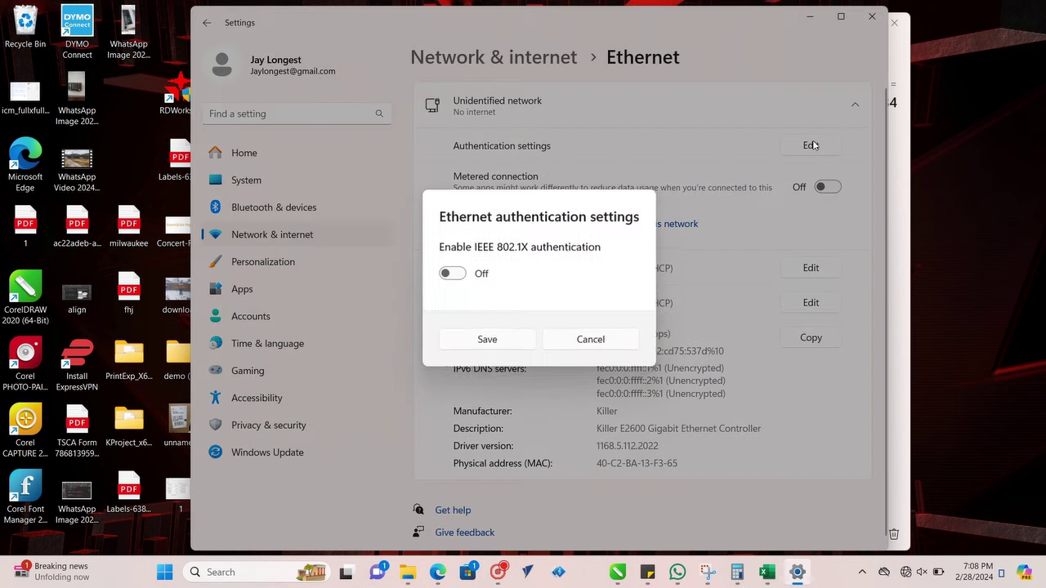
left_click(589, 339)
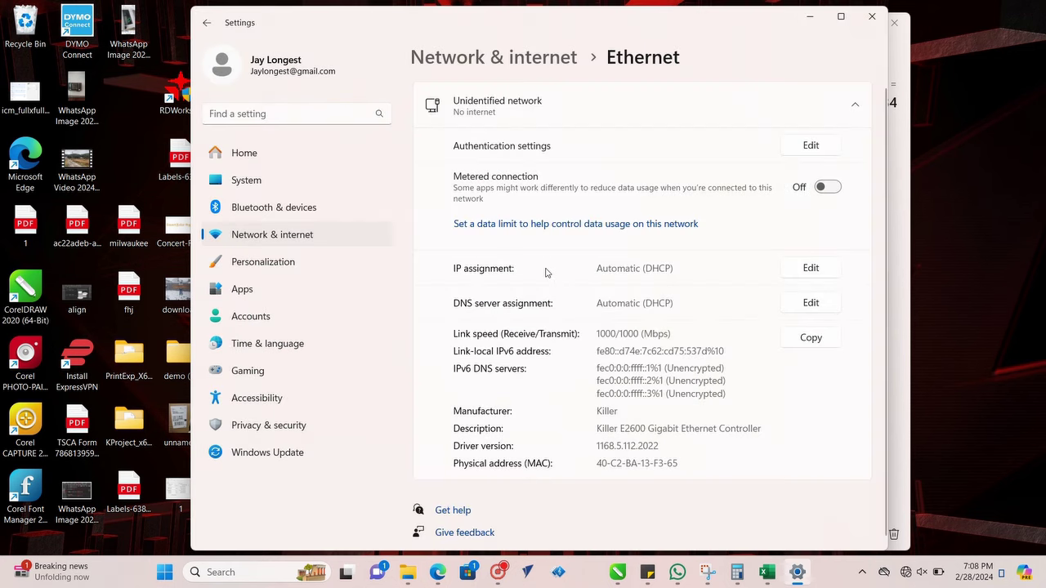
Step: Switch the Ethernet IP assignment to Manual and turn IPv4 on
left_click(808, 268)
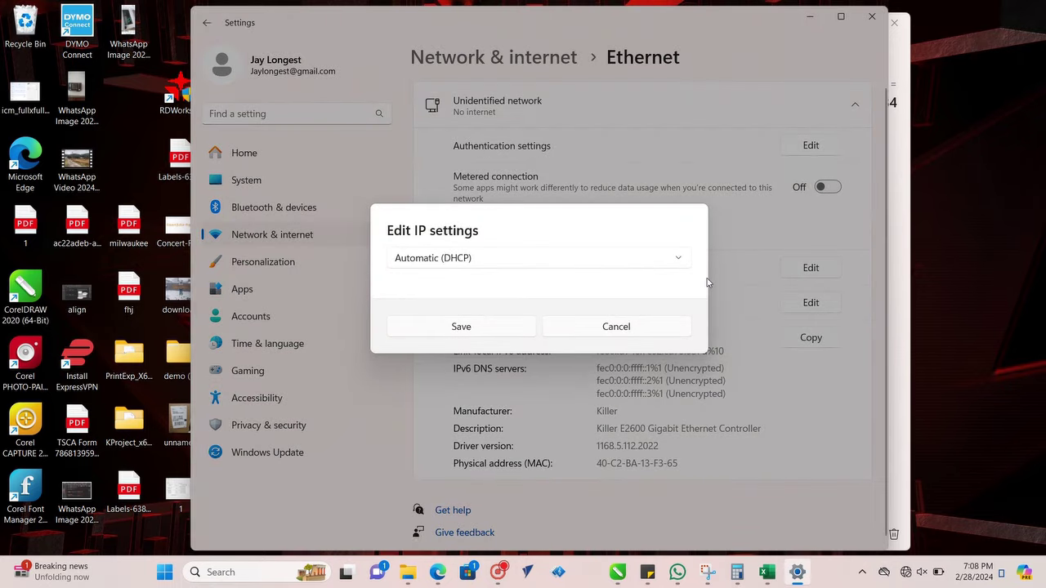
left_click(651, 266)
left_click(613, 286)
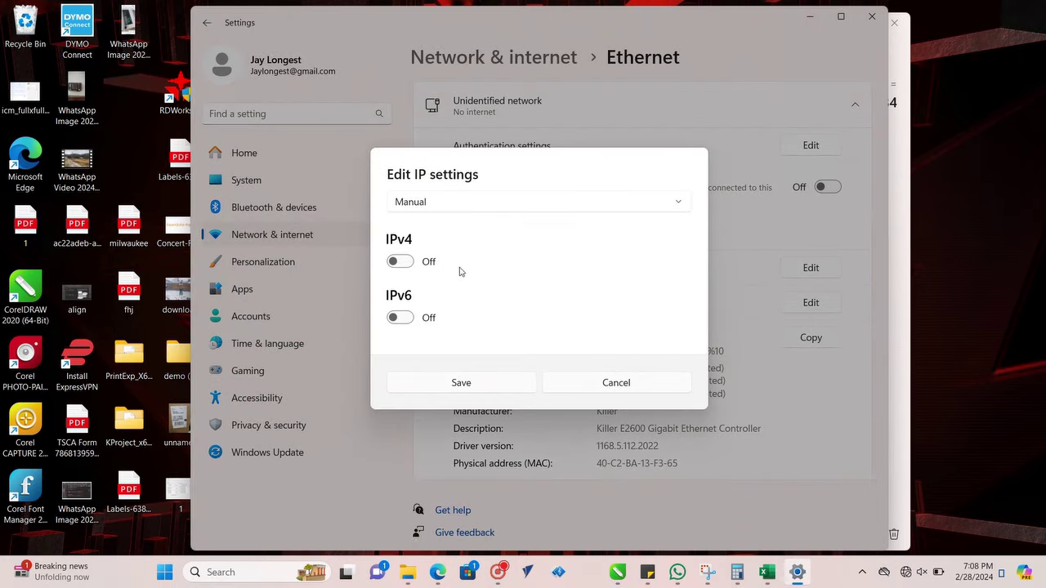
left_click(400, 261)
Step: Enter IP 192.168.127.20, mask 255.255.255.0, gateway and DNS 192.168.127.1, then save
left_click(442, 192)
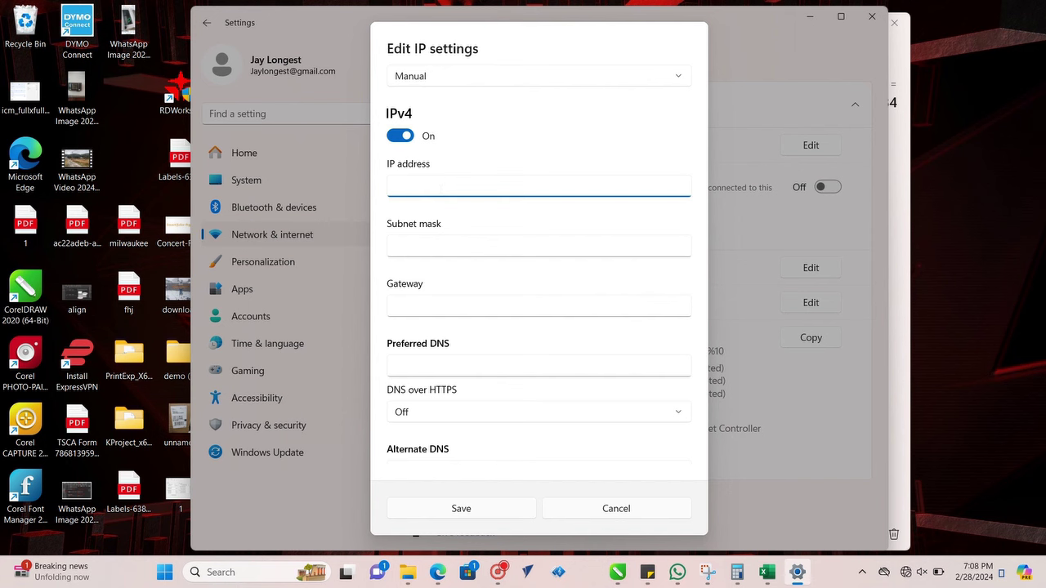
type("192.168.127.20")
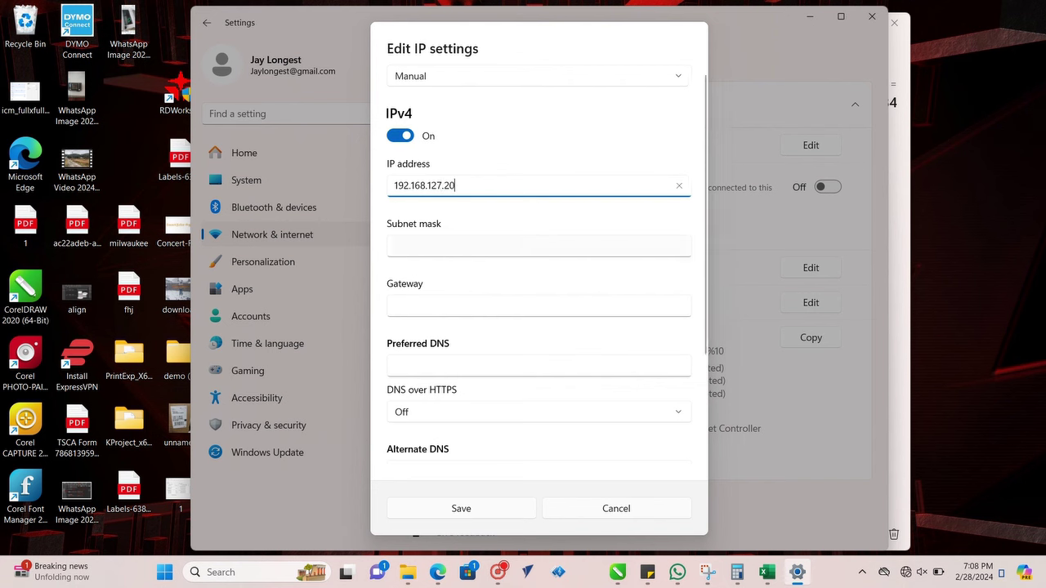
left_click(395, 245)
type("25")
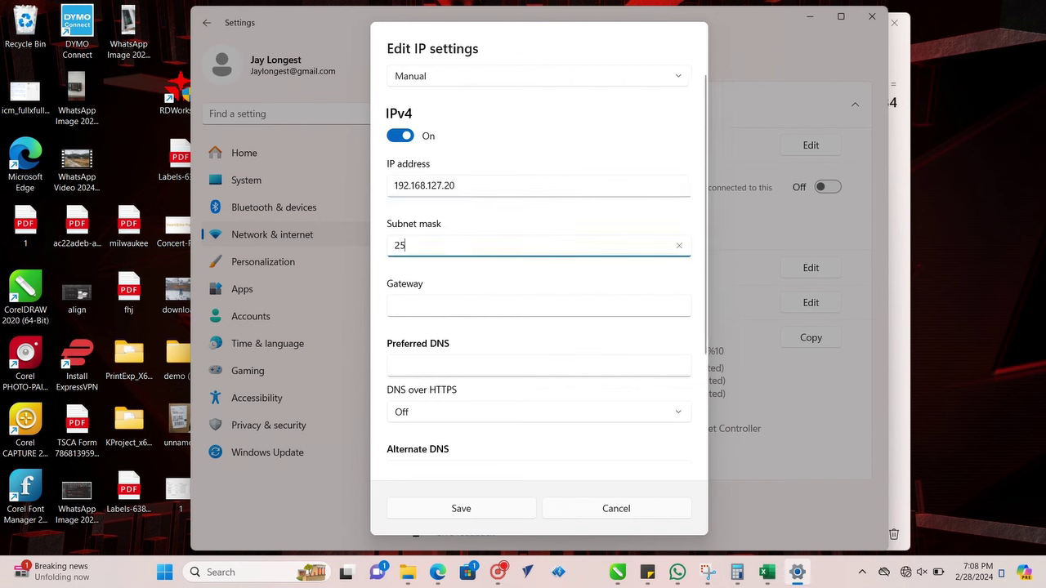
type("5.255.")
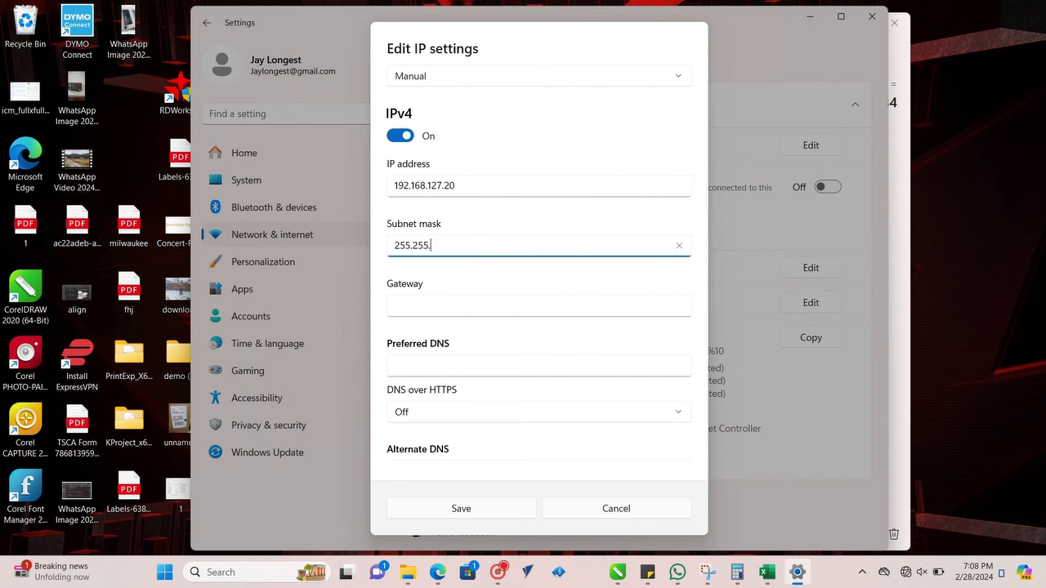
type("255.0")
left_click(539, 306)
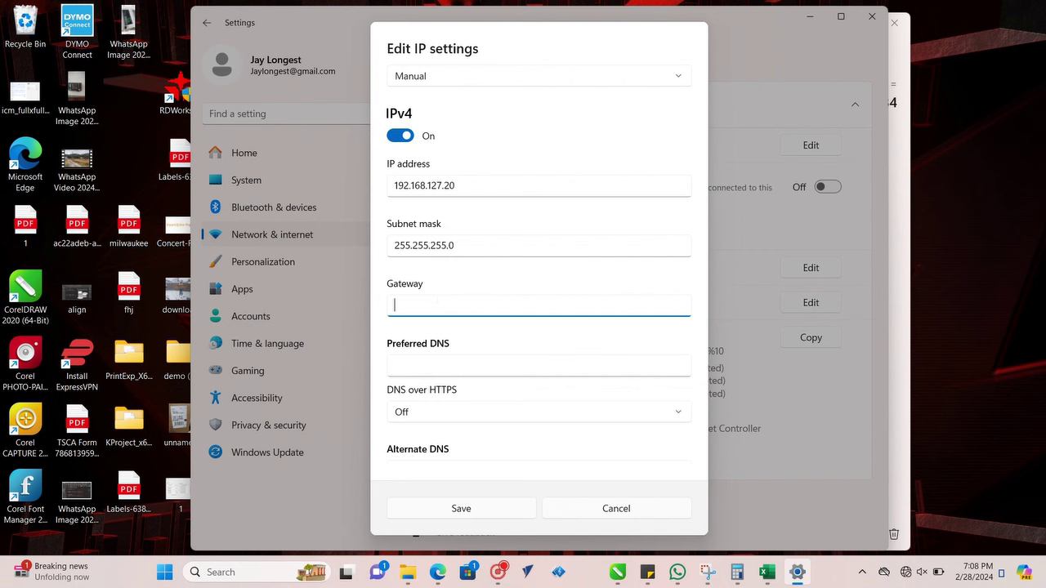
type("192.168.127.1")
key("Tab")
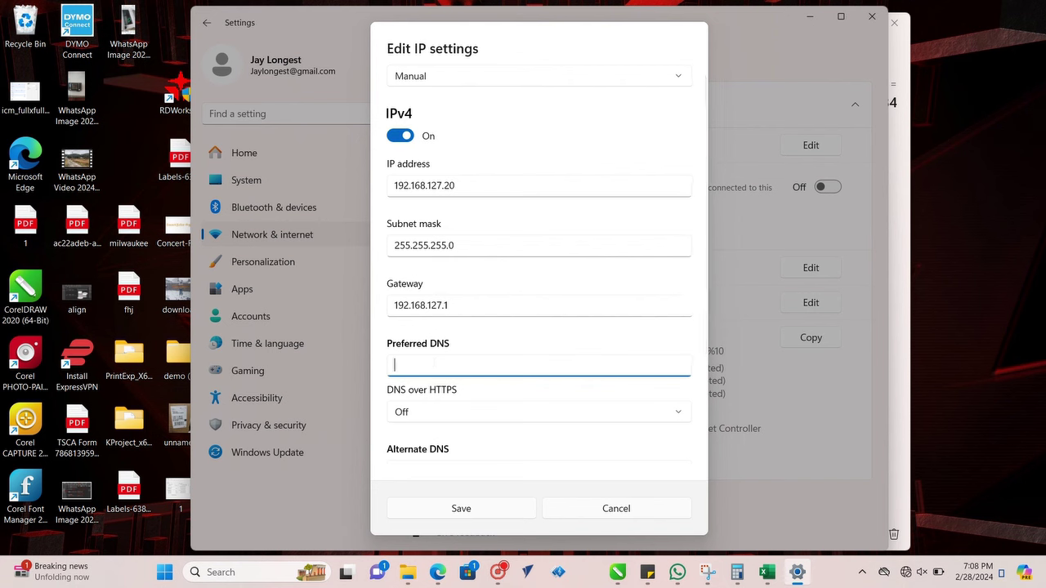
type("192.168.127.1")
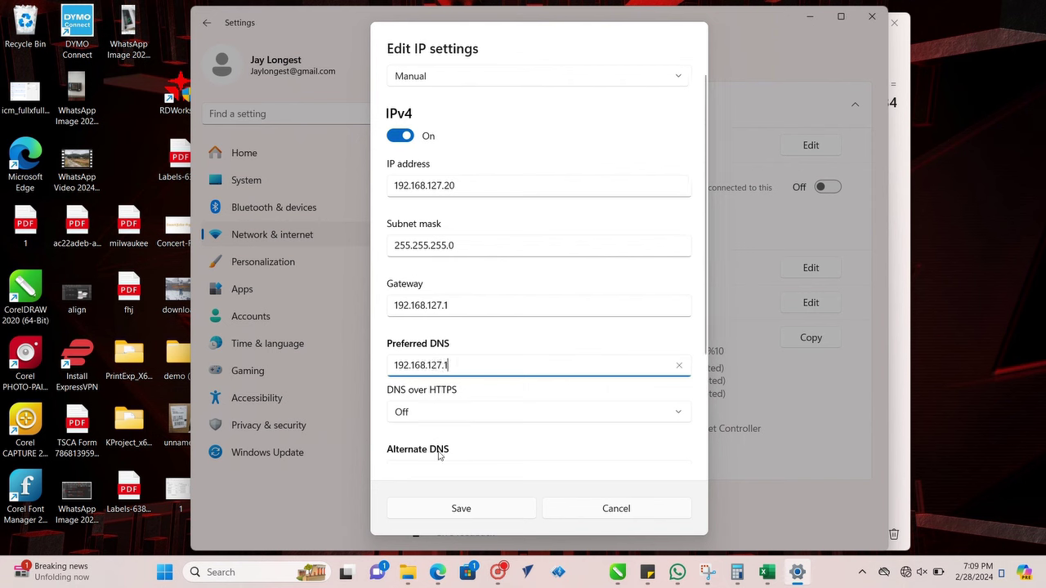
left_click(441, 509)
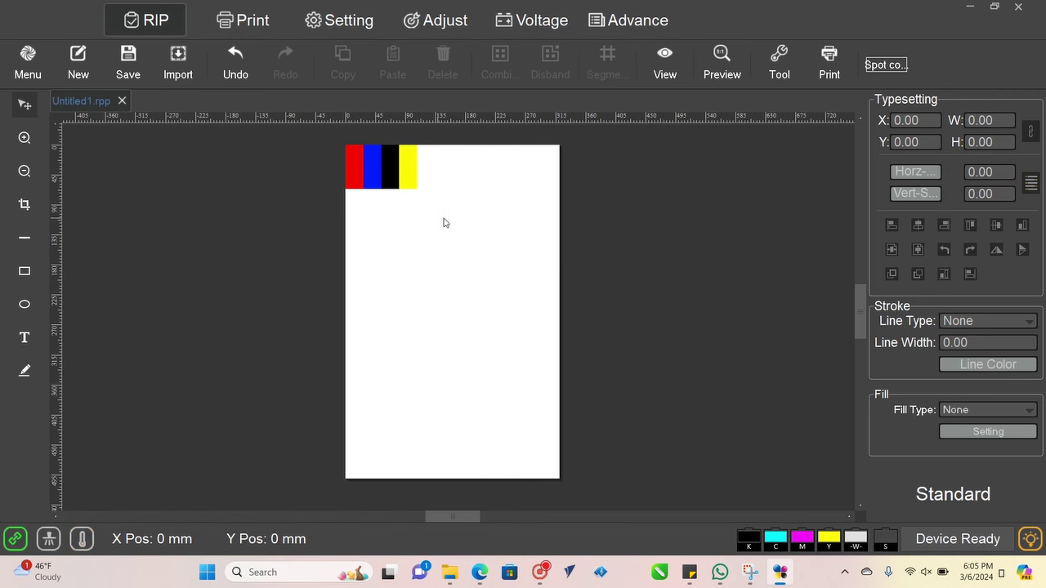
Step: On the Setting page, run a Load Ink with head selection set to First inking
left_click(649, 21)
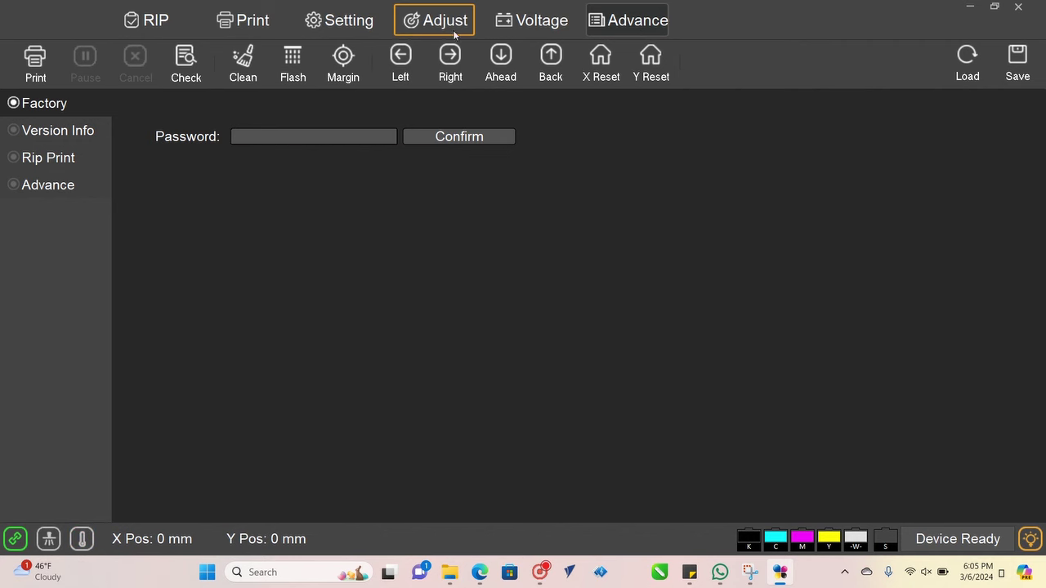
left_click(344, 28)
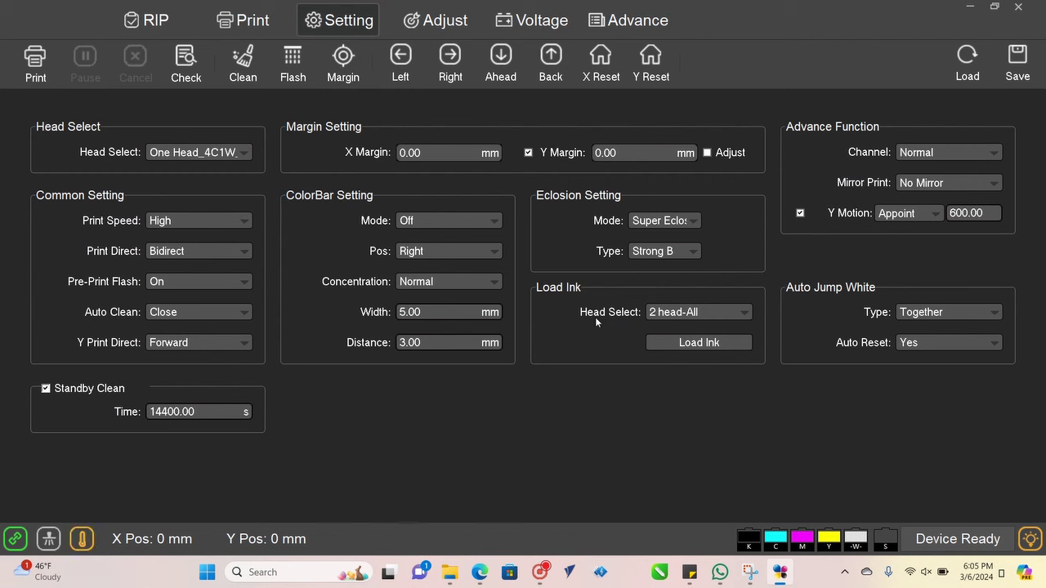
left_click(683, 314)
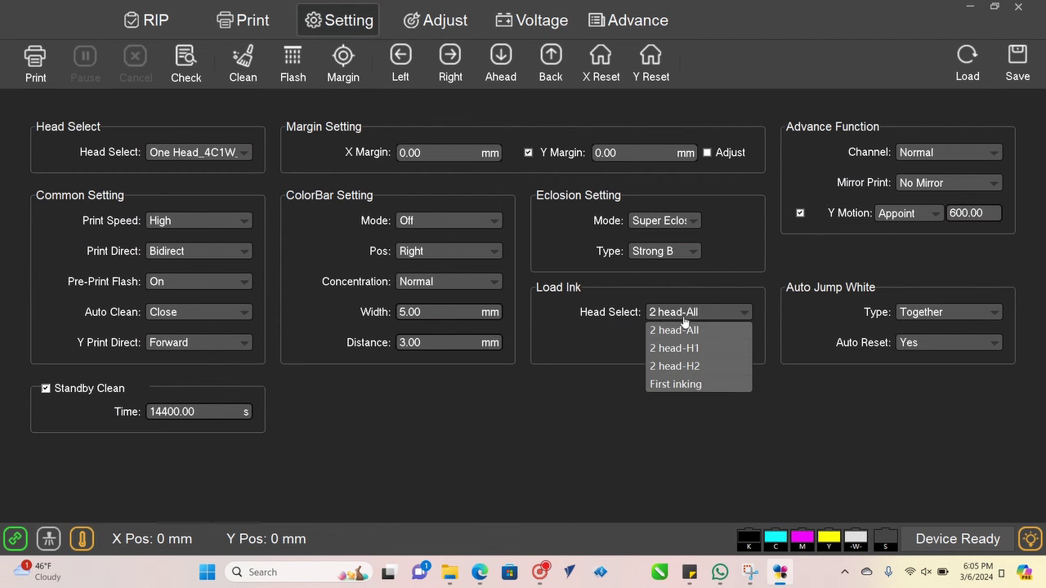
left_click(694, 384)
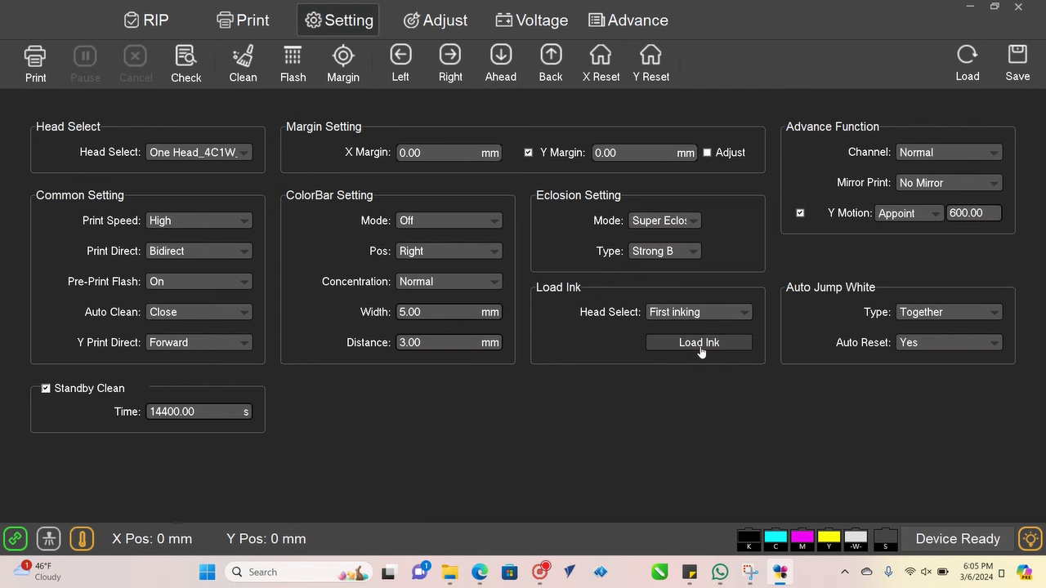
left_click(699, 346)
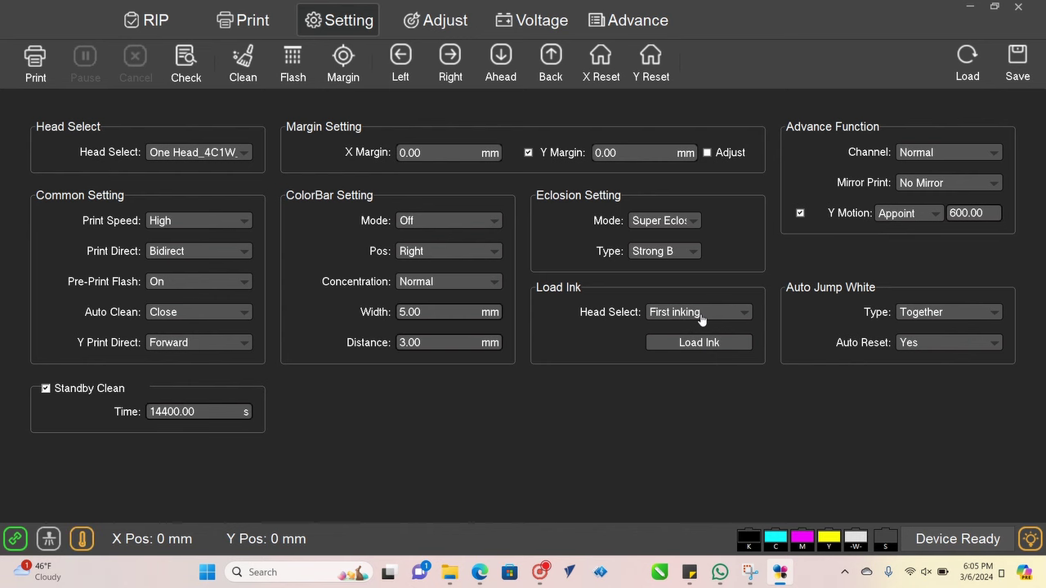
Step: Set the ink-load head selection back to 2 head-All and return to the layout canvas
left_click(698, 315)
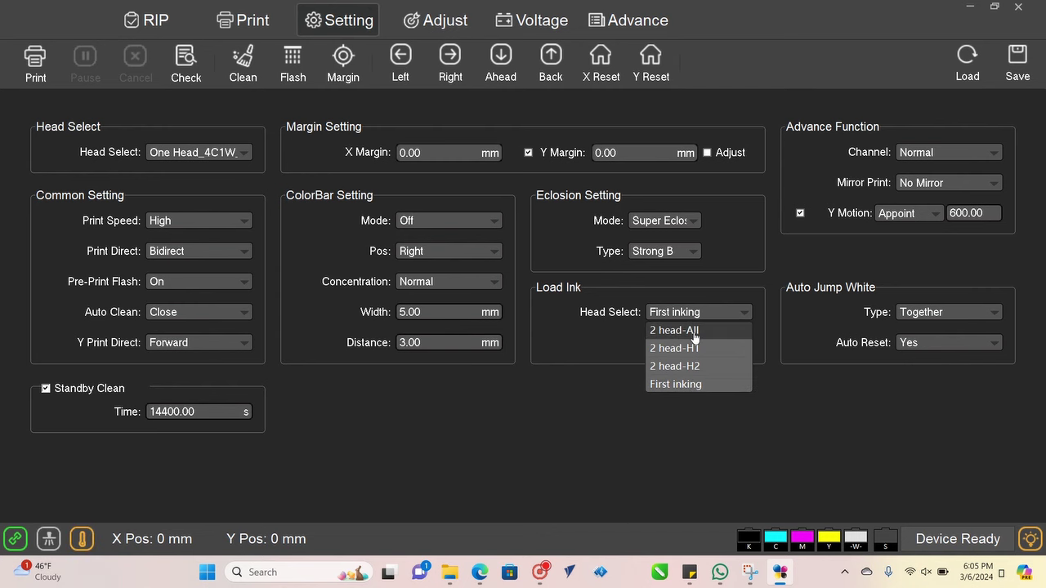
left_click(711, 333)
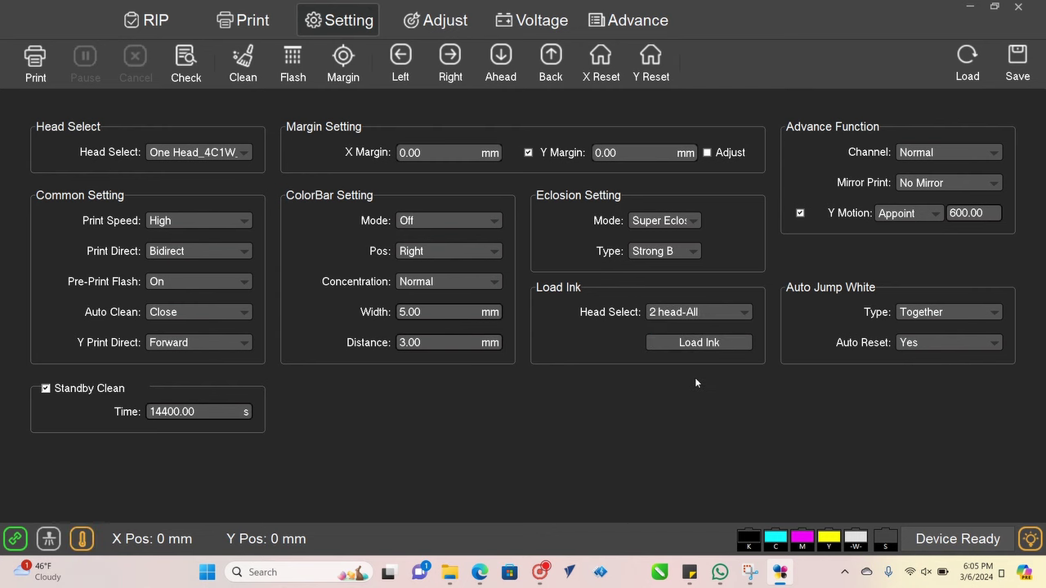
left_click(147, 20)
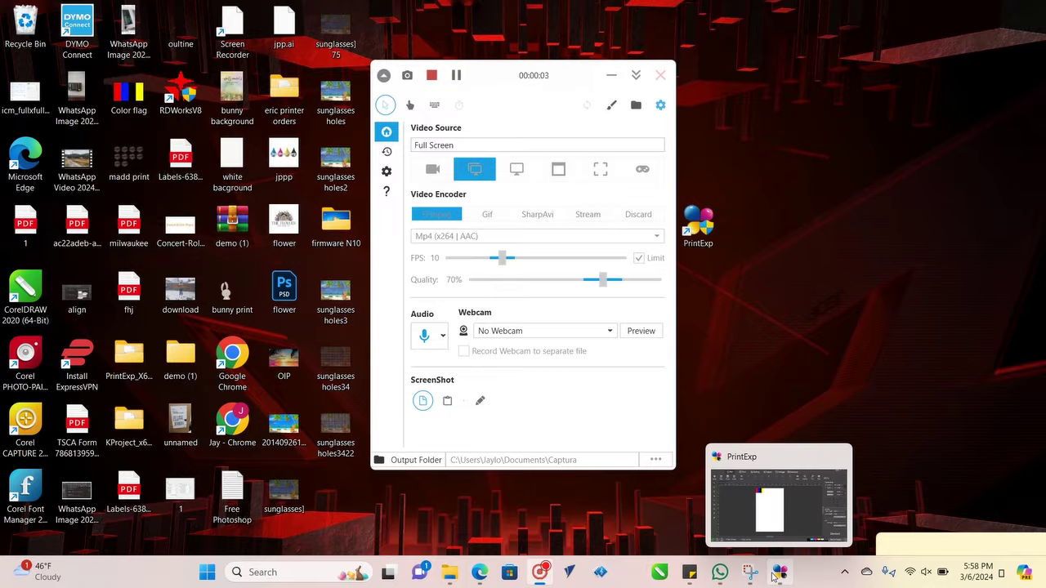
Step: Restore PrintExp, delete the Color flag.tif image from the page, and connect over TCP
left_click(773, 577)
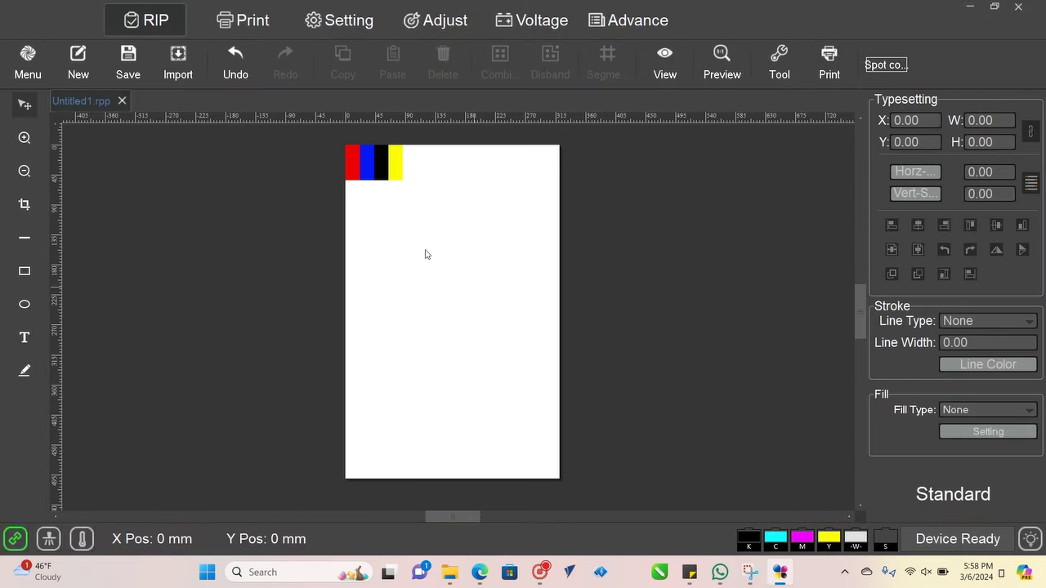
left_click_drag(304, 139, 289, 126)
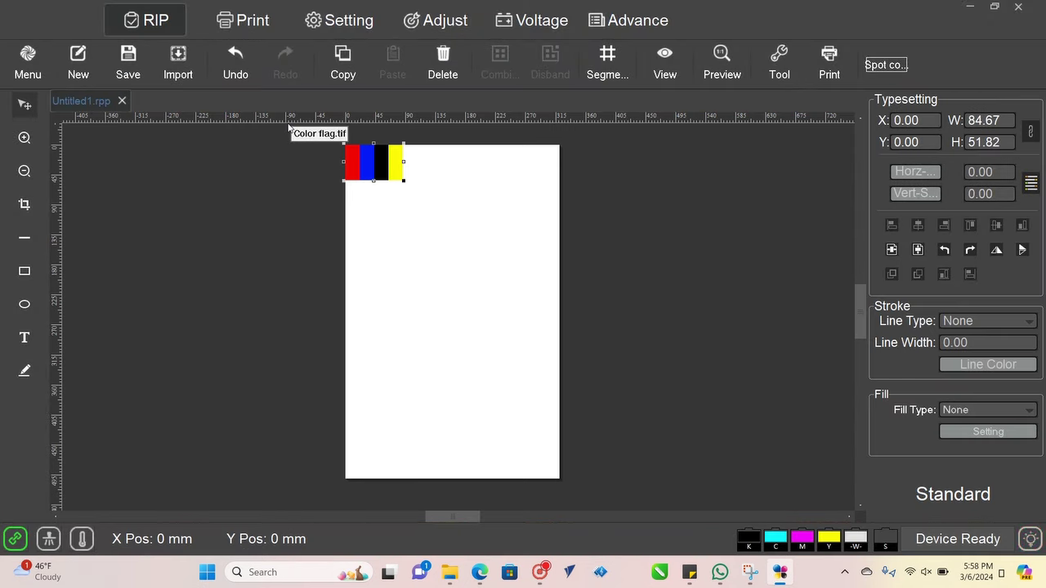
key("Delete")
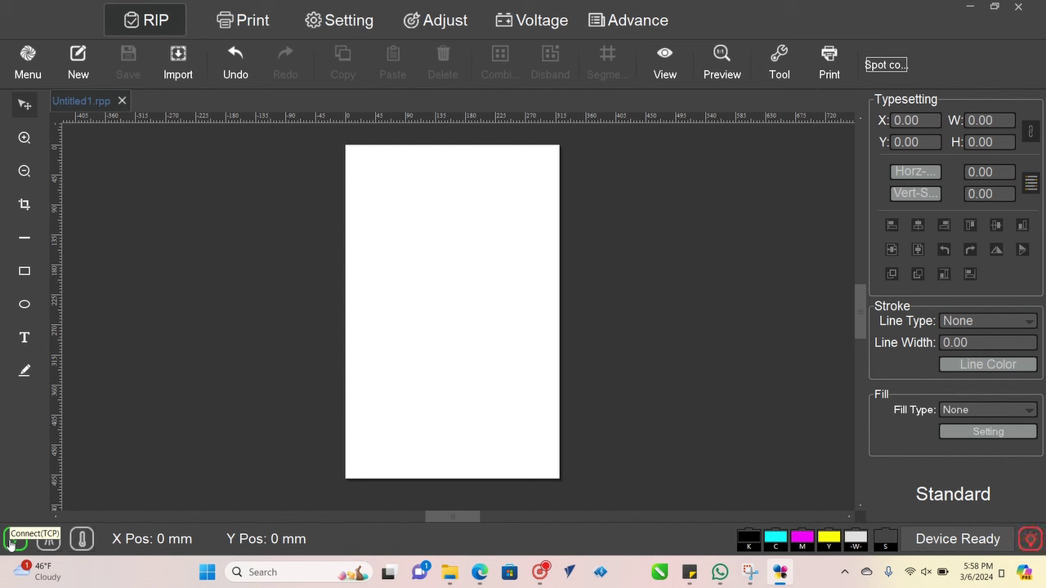
left_click(12, 544)
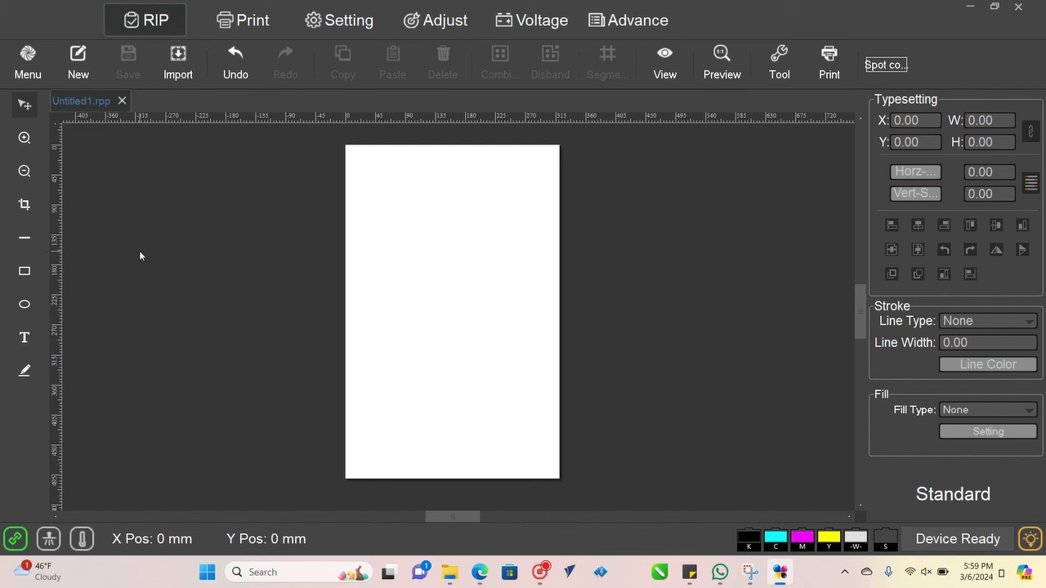
left_click(34, 67)
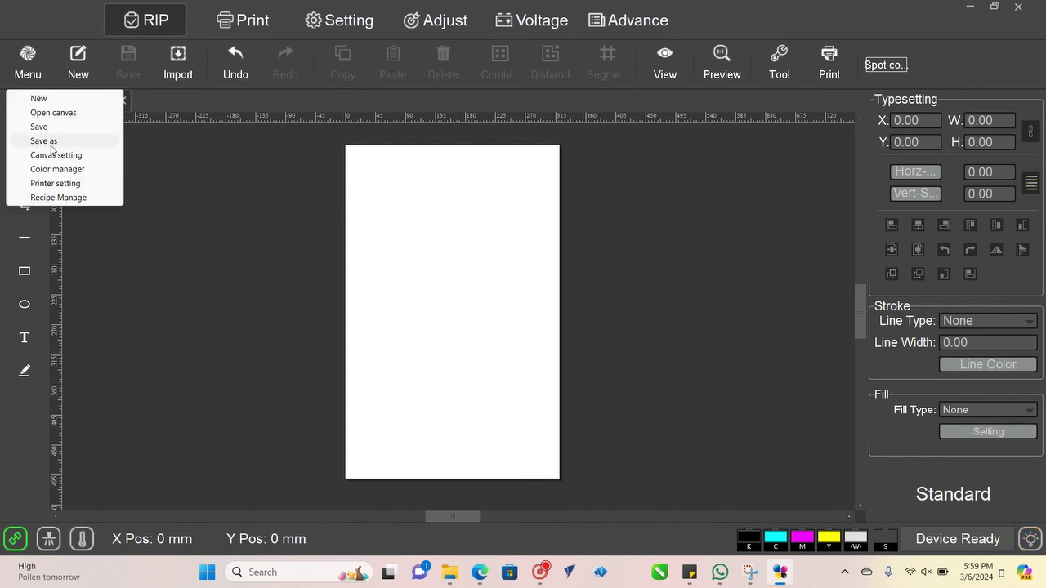
Step: In Printer setting, make XP600_SP and then XP600_CF the default printer
left_click(55, 184)
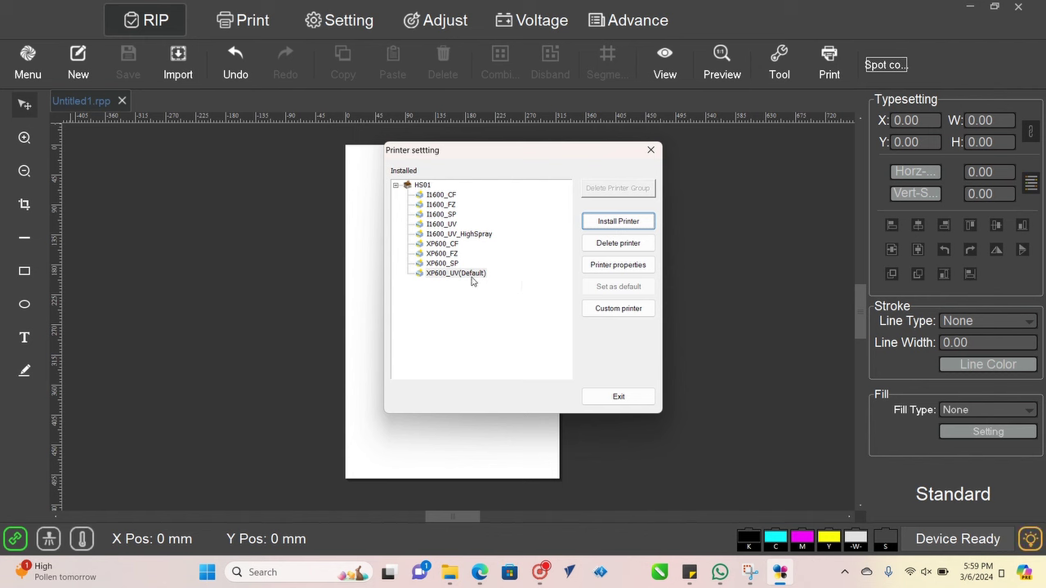
left_click(473, 276)
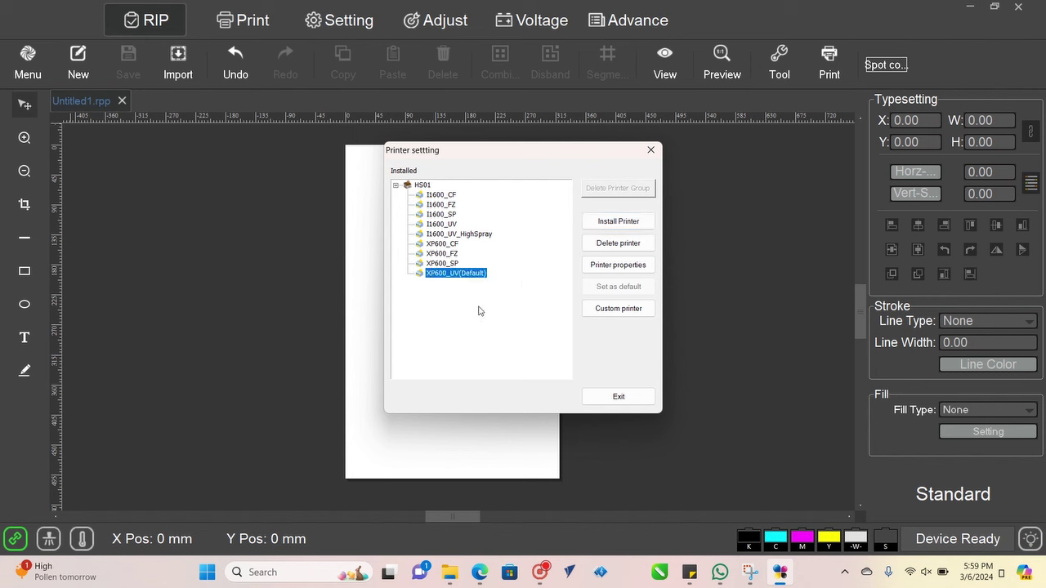
left_click(451, 264)
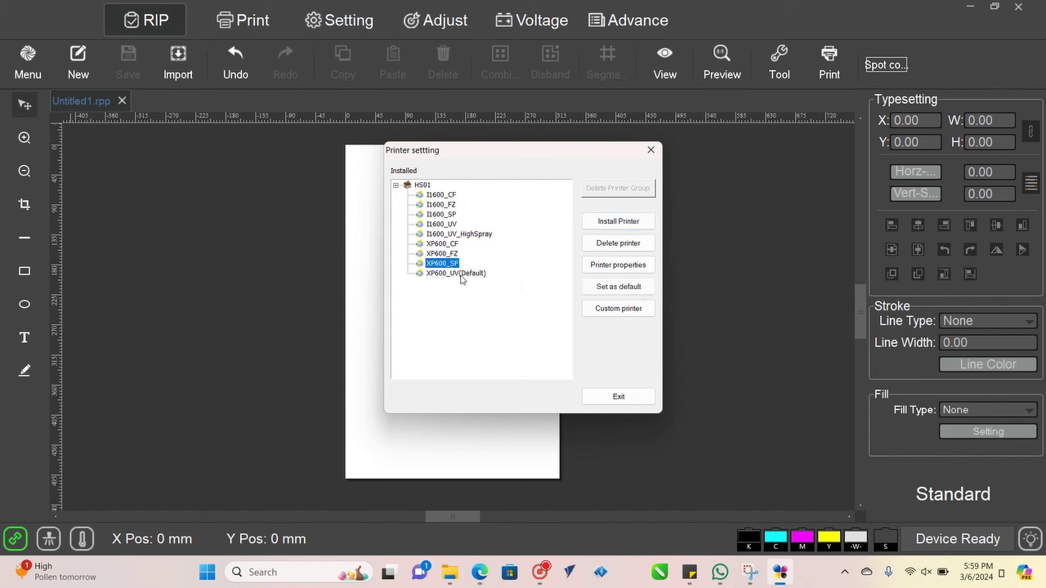
left_click(621, 285)
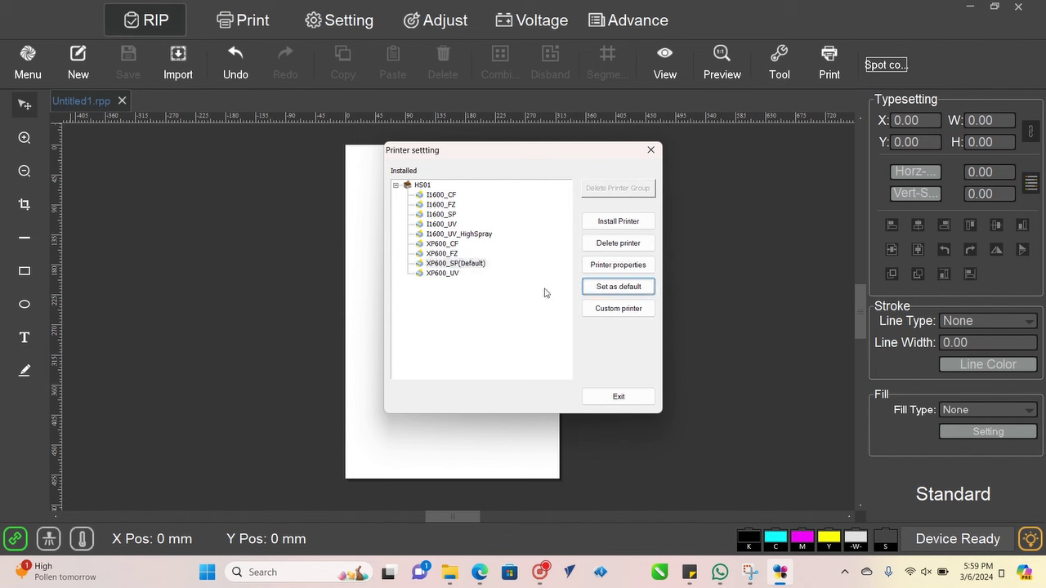
left_click(445, 244)
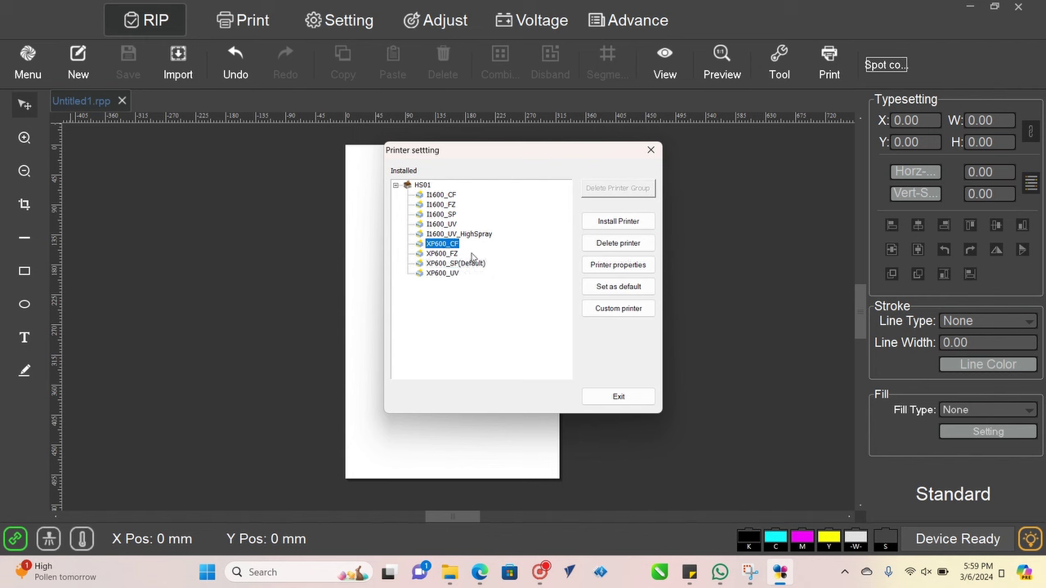
left_click(608, 289)
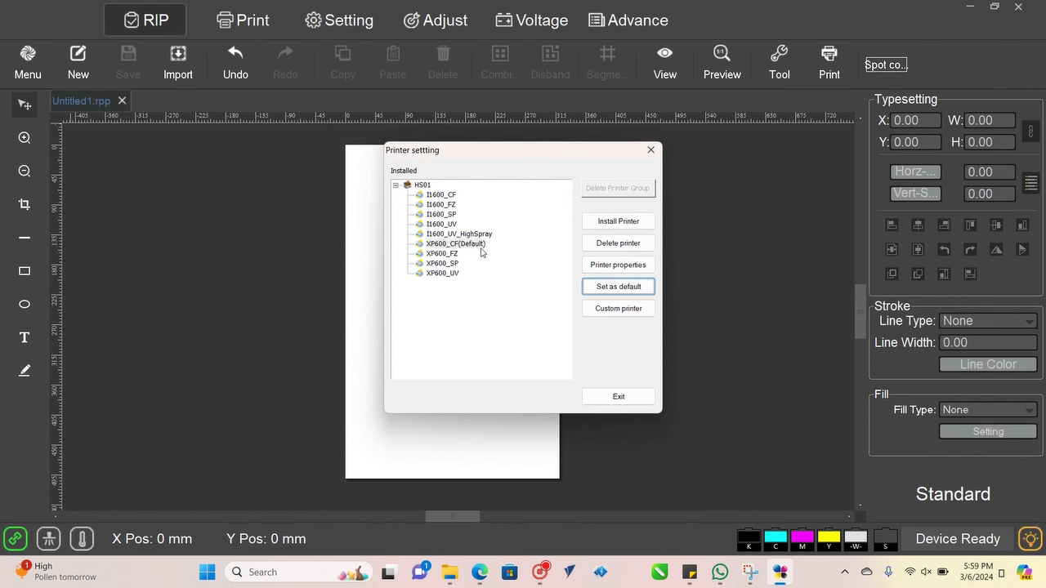
Step: Make XP600_UV the default printer again and exit the printer settings
left_click(444, 275)
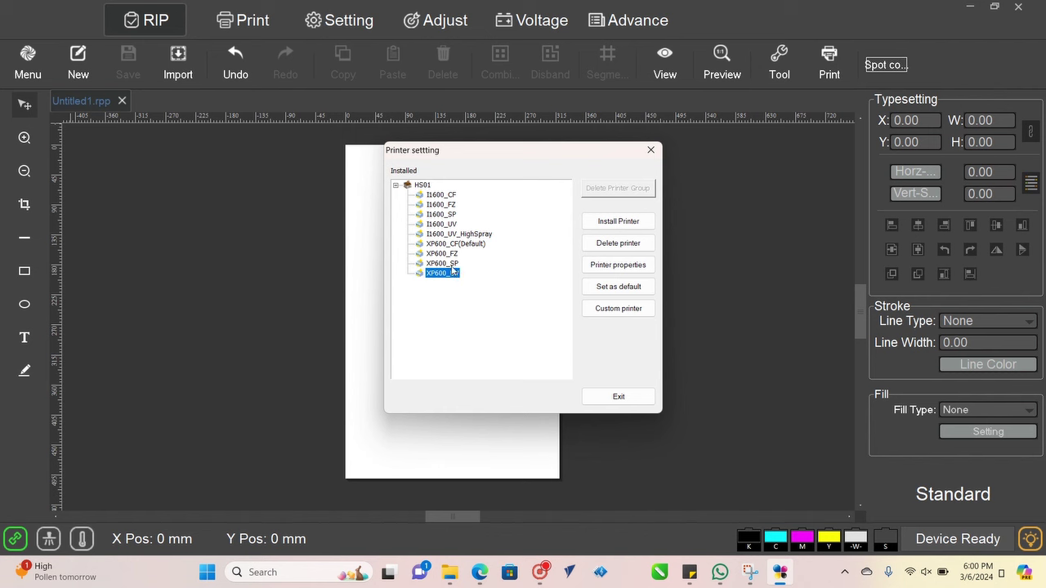
left_click(452, 264)
left_click(438, 275)
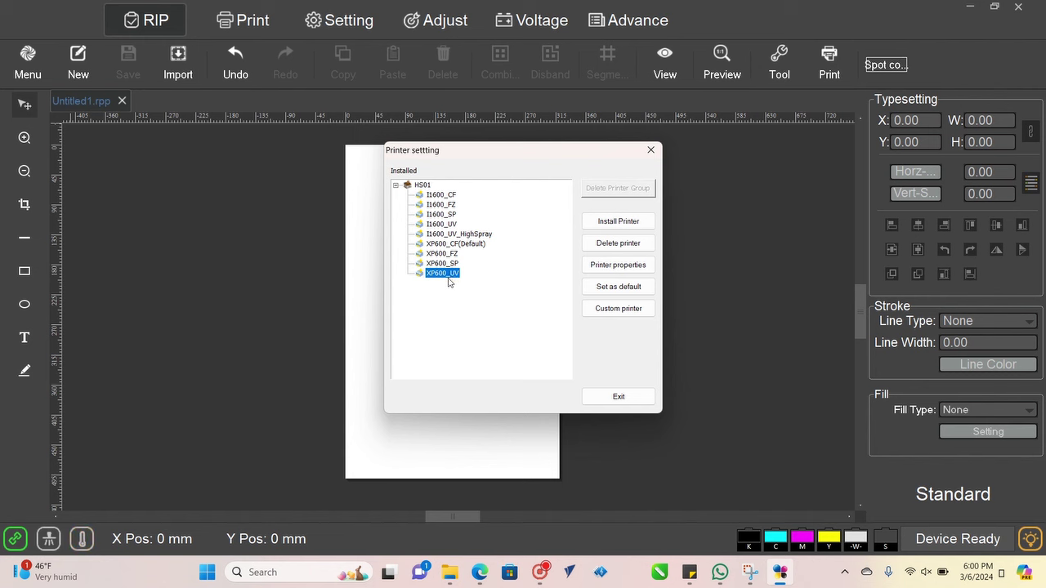
left_click(597, 294)
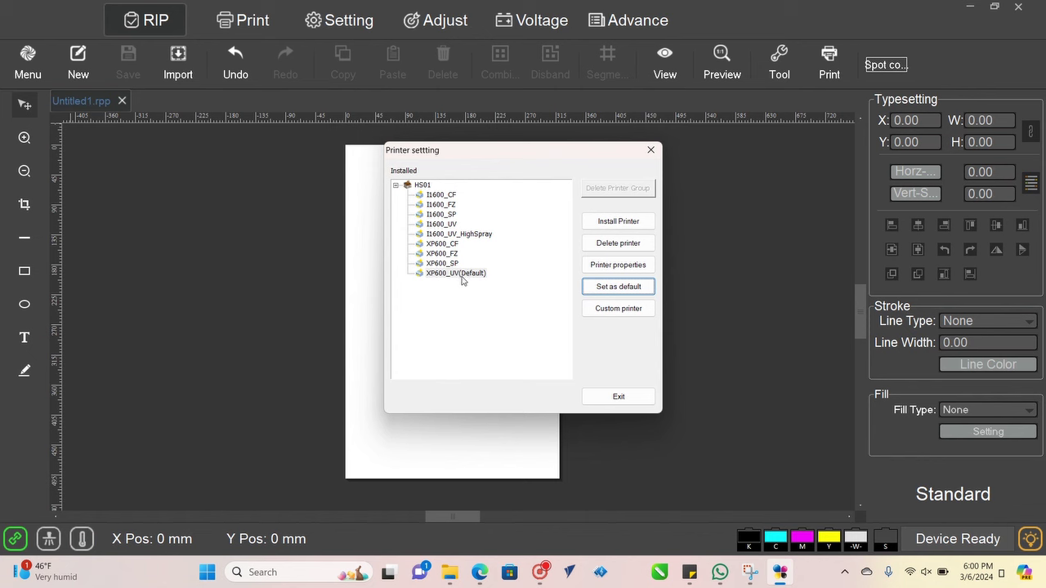
left_click(601, 395)
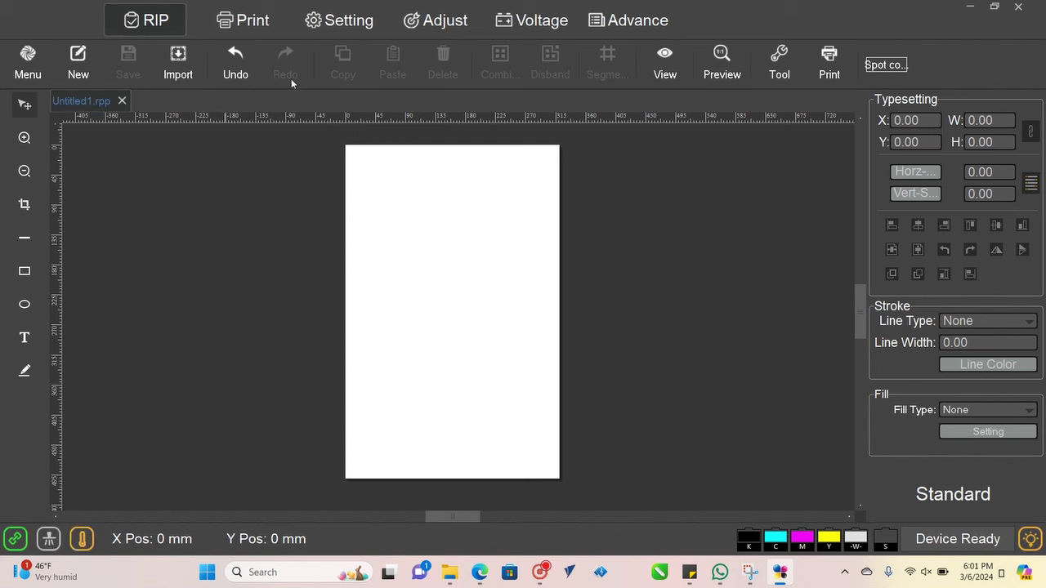
left_click(279, 24)
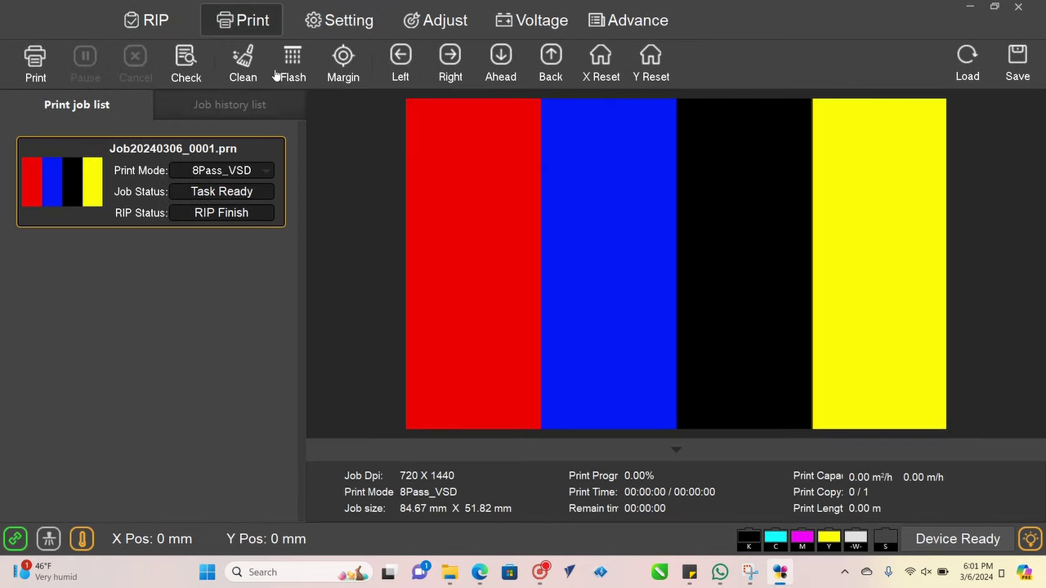
left_click(147, 20)
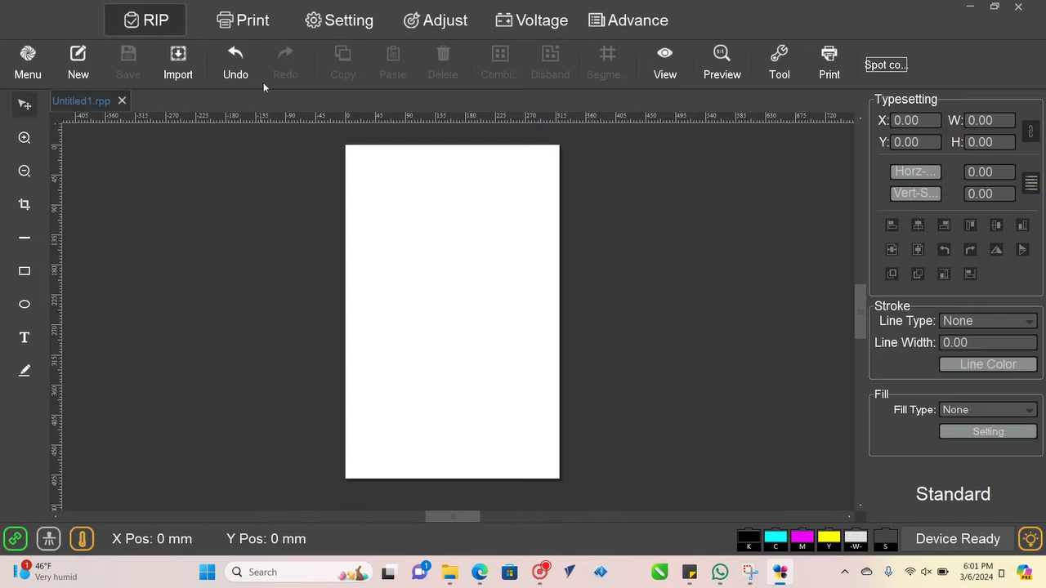
left_click(242, 20)
left_click(286, 71)
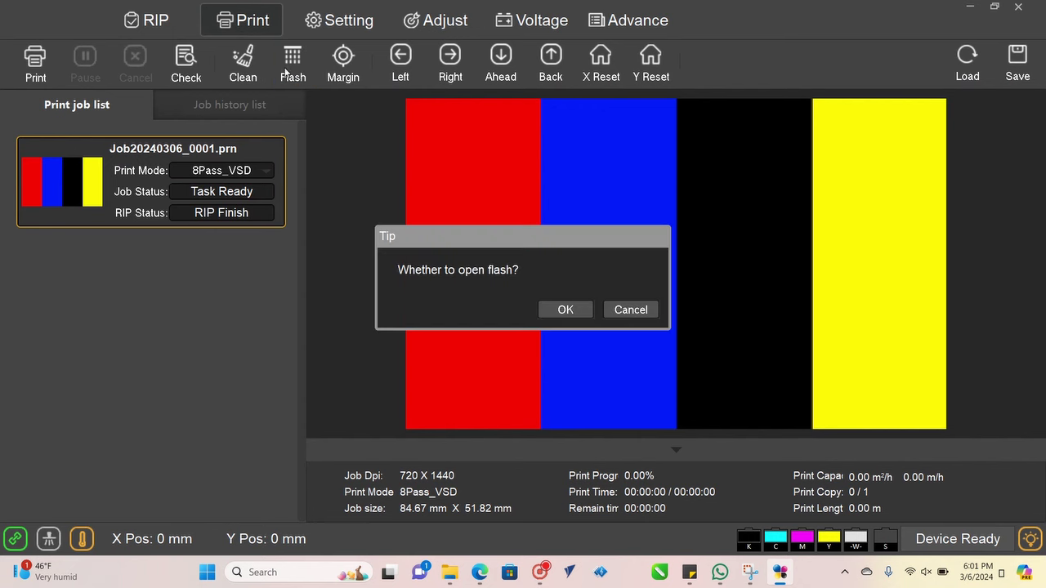
left_click(577, 312)
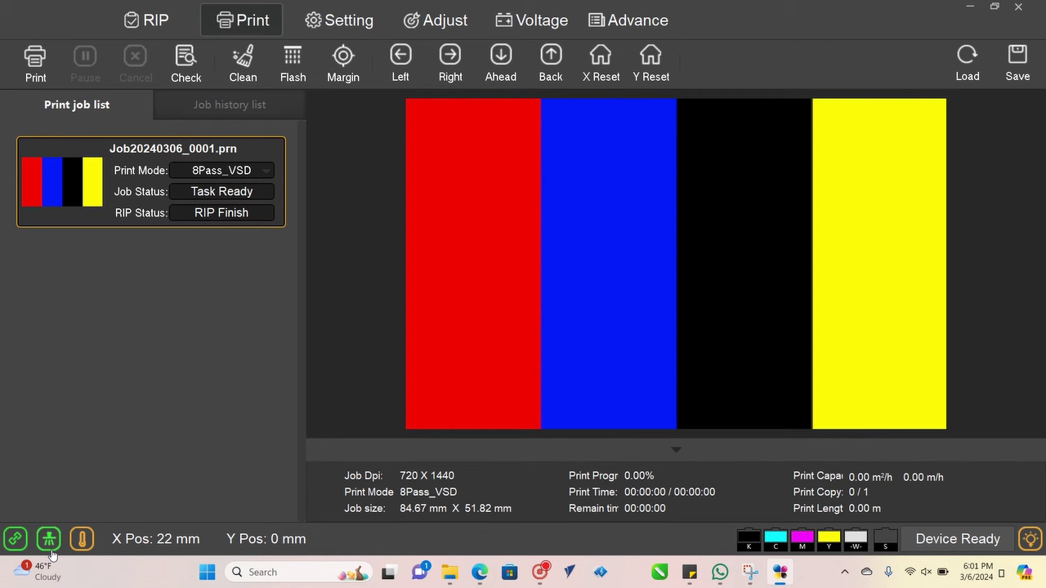
mouse_move(52, 549)
left_click(299, 71)
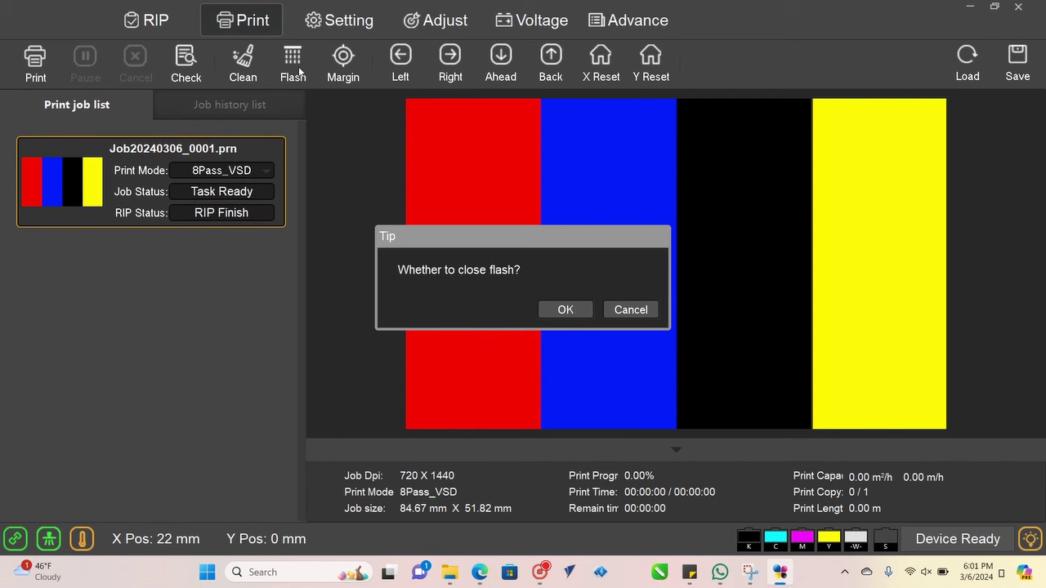
left_click(565, 311)
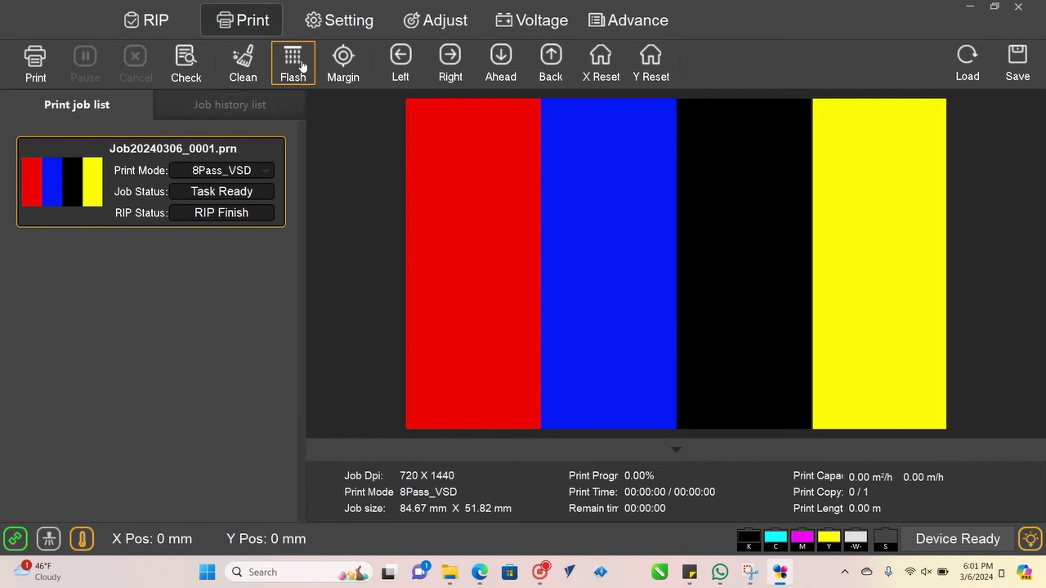
left_click(150, 29)
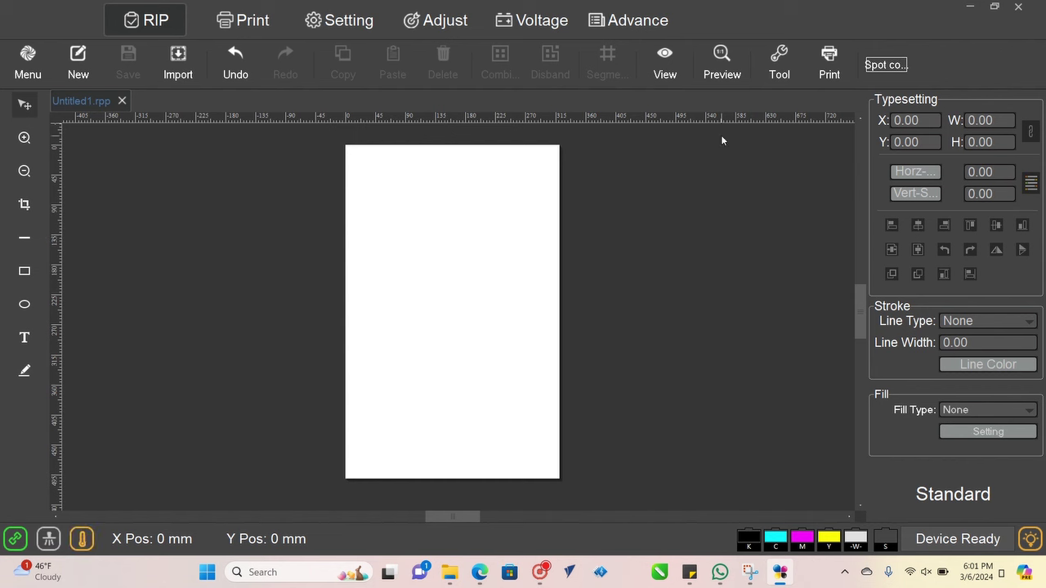
left_click(886, 72)
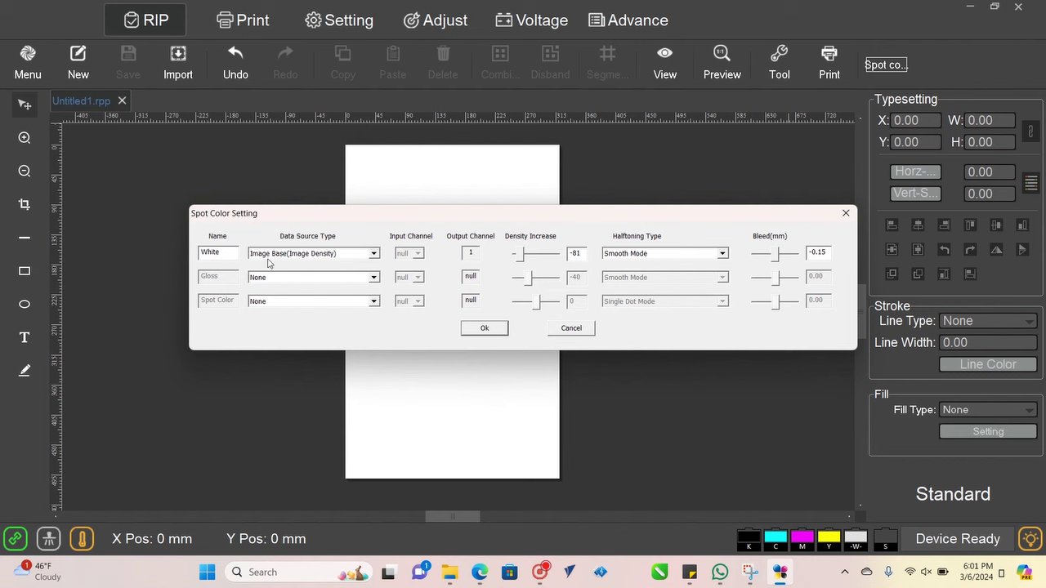
Step: Set White's data source to Spot+Image Base(Same Density), leaving Gloss at None
left_click(374, 255)
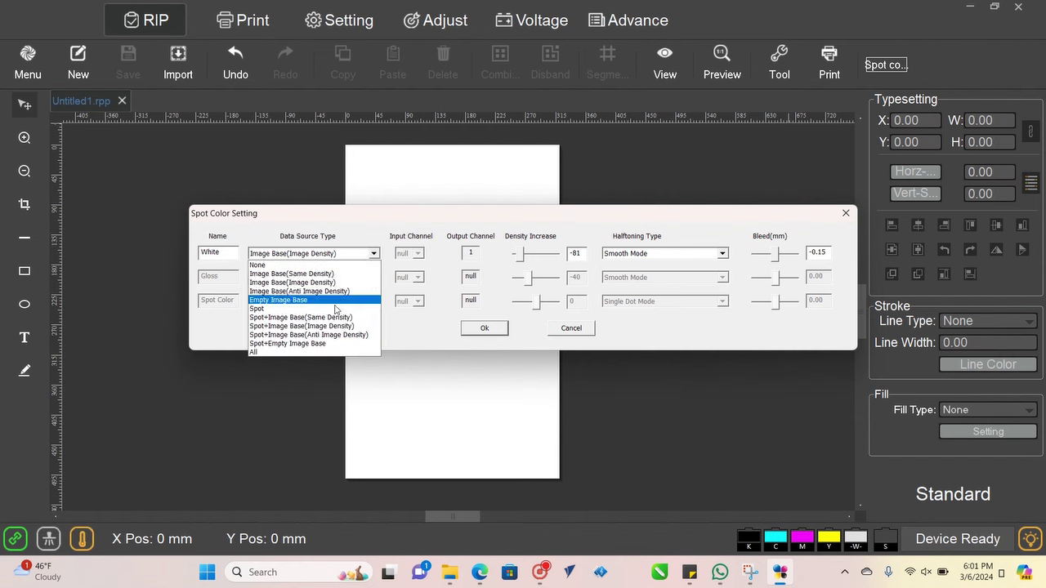
left_click(286, 318)
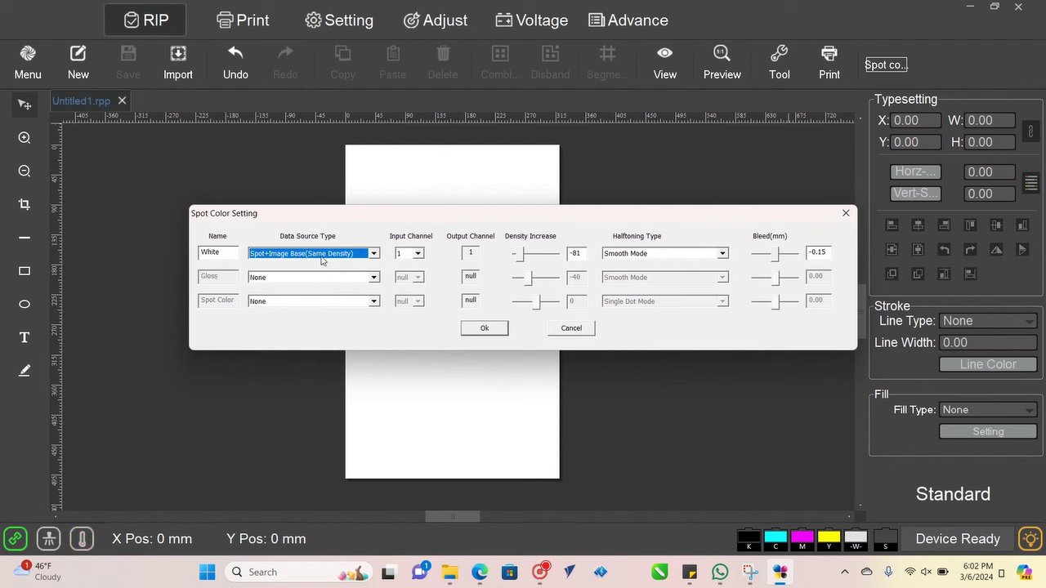
left_click(287, 278)
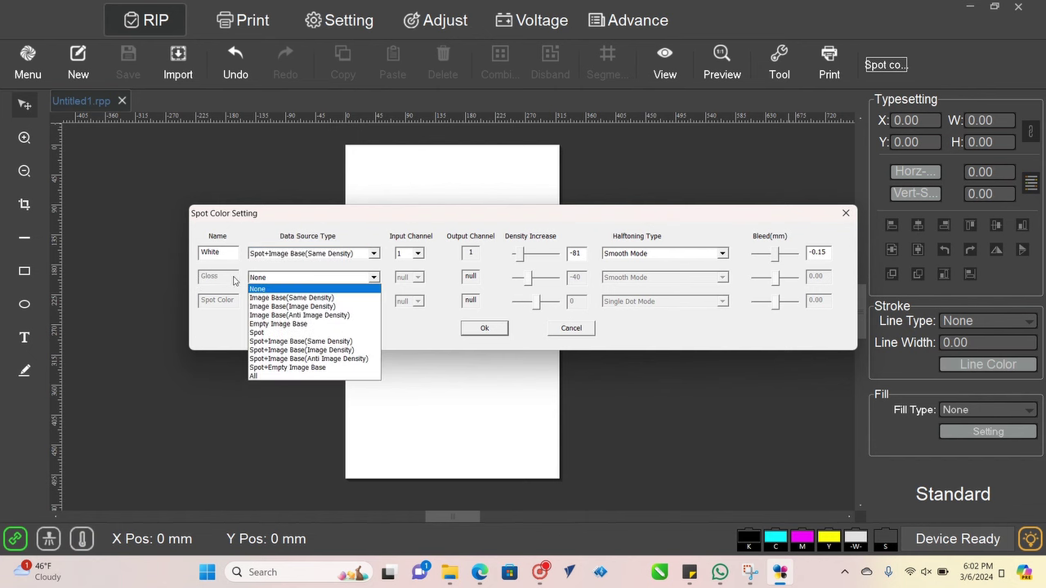
left_click(278, 290)
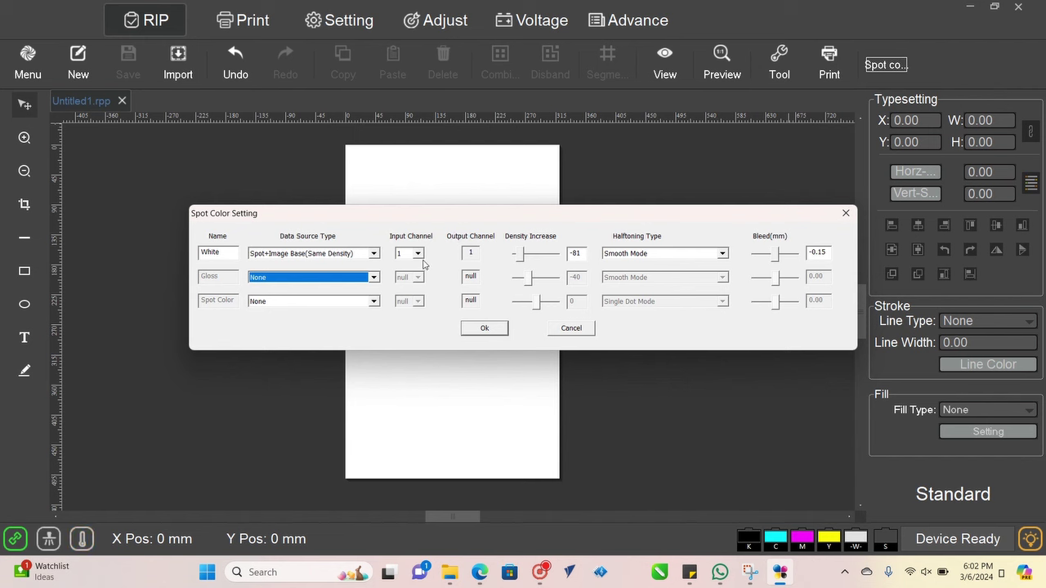
Step: Set White's density increase to 0, keep Smooth Mode halftoning, and close the dialog
left_click(525, 258)
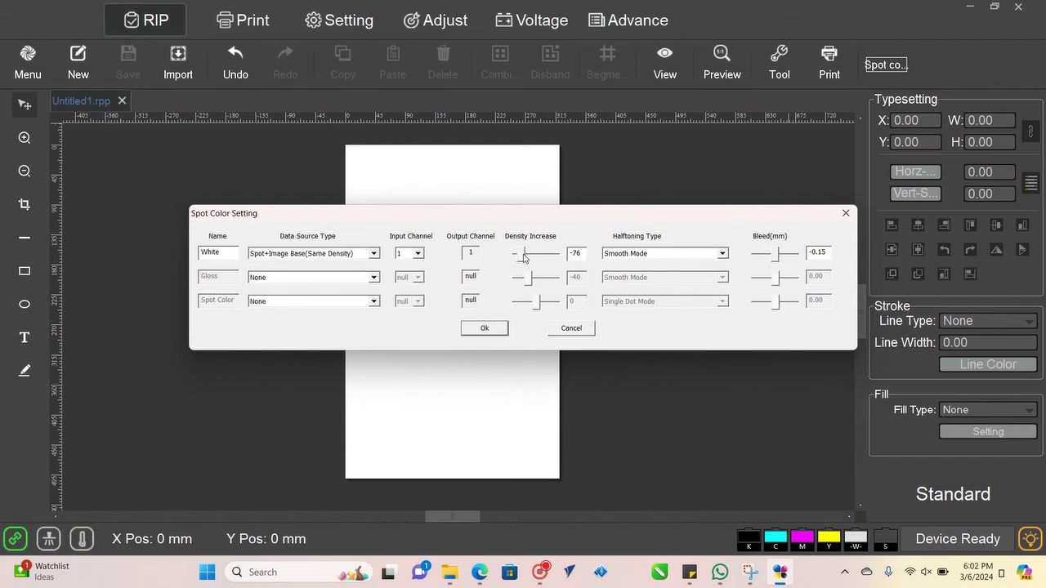
left_click_drag(524, 258, 528, 258)
key("Tab")
type("0")
mouse_move(538, 261)
left_mouse_down()
mouse_move(560, 261)
mouse_move(523, 264)
mouse_move(537, 263)
left_mouse_up()
type("0")
left_click(722, 254)
left_click(678, 265)
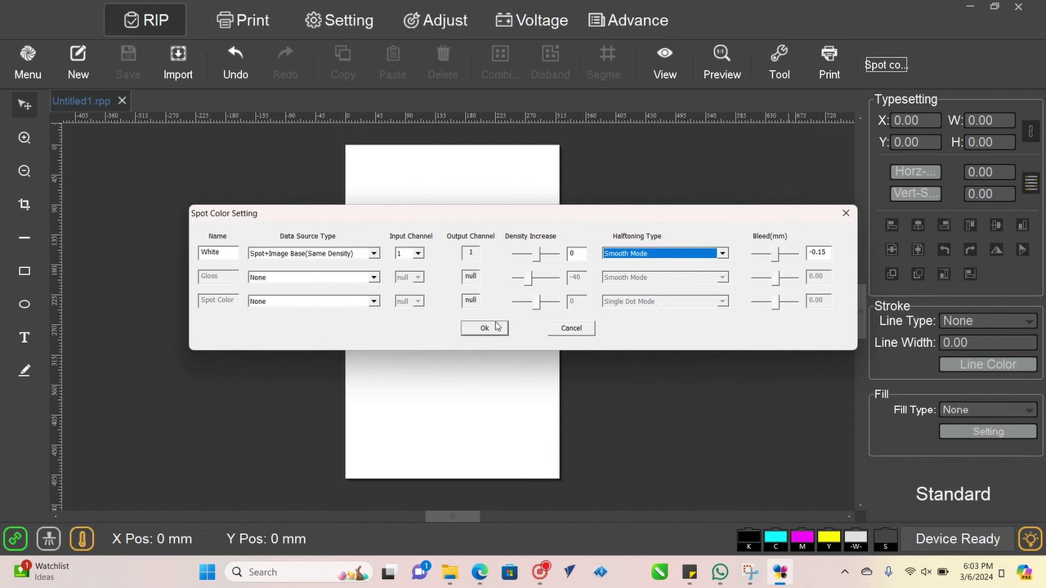
left_click(583, 328)
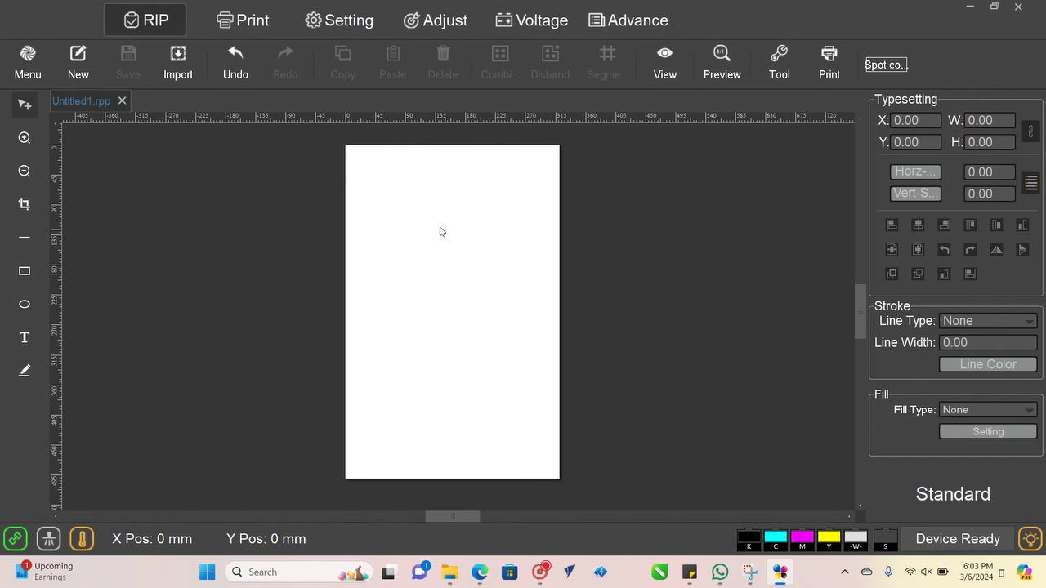
Step: Import Color flag.tif onto the page's top-left corner and deselect it
left_click(177, 68)
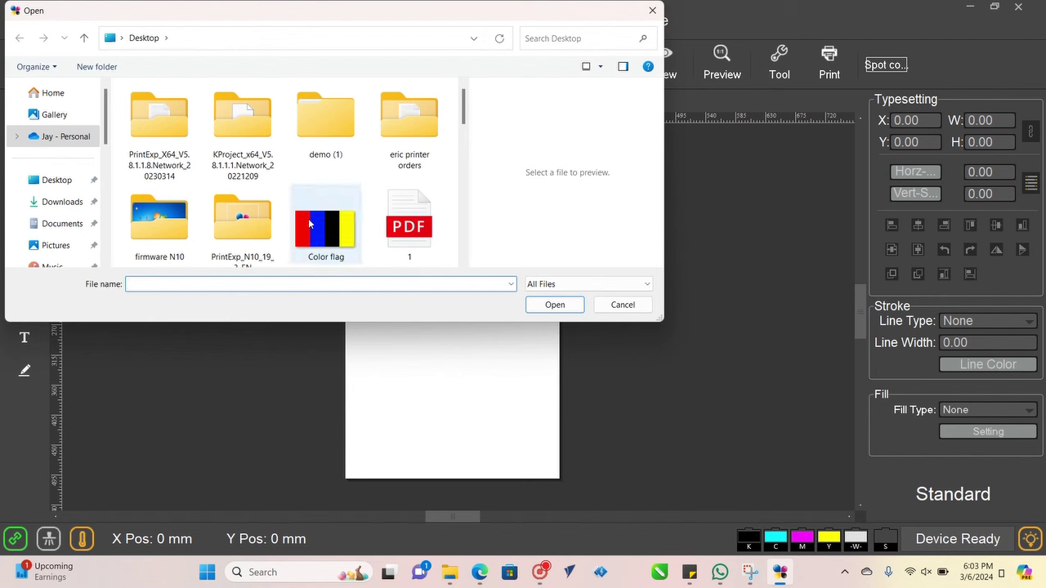
scroll(307, 223, "down", 1)
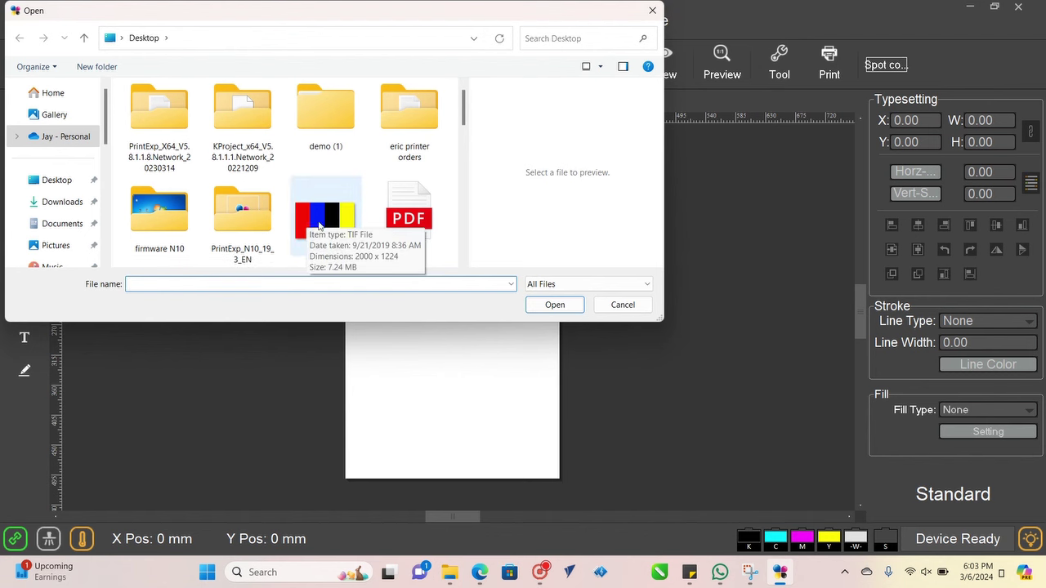
left_click(339, 223)
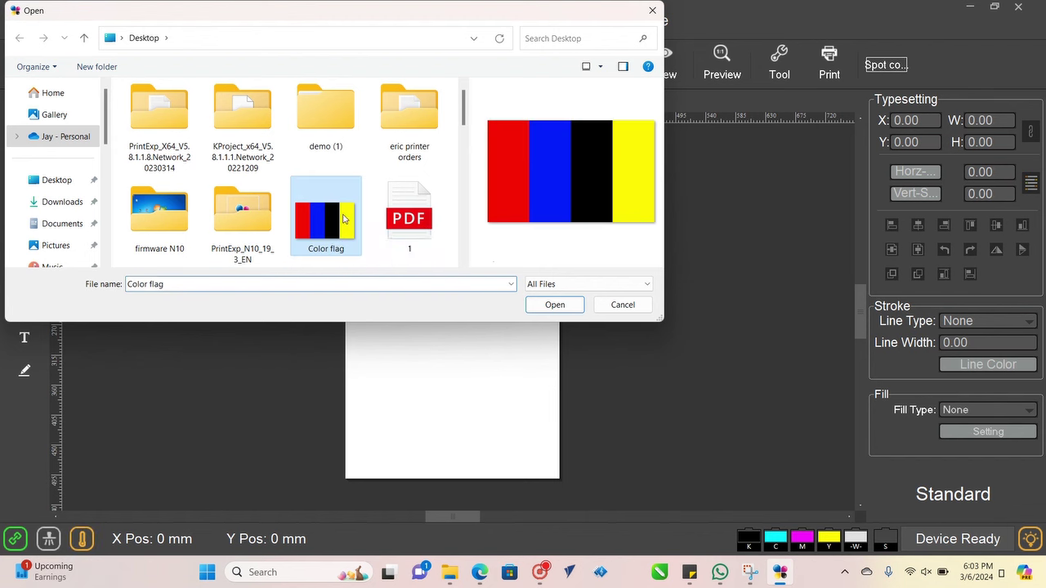
left_click(562, 304)
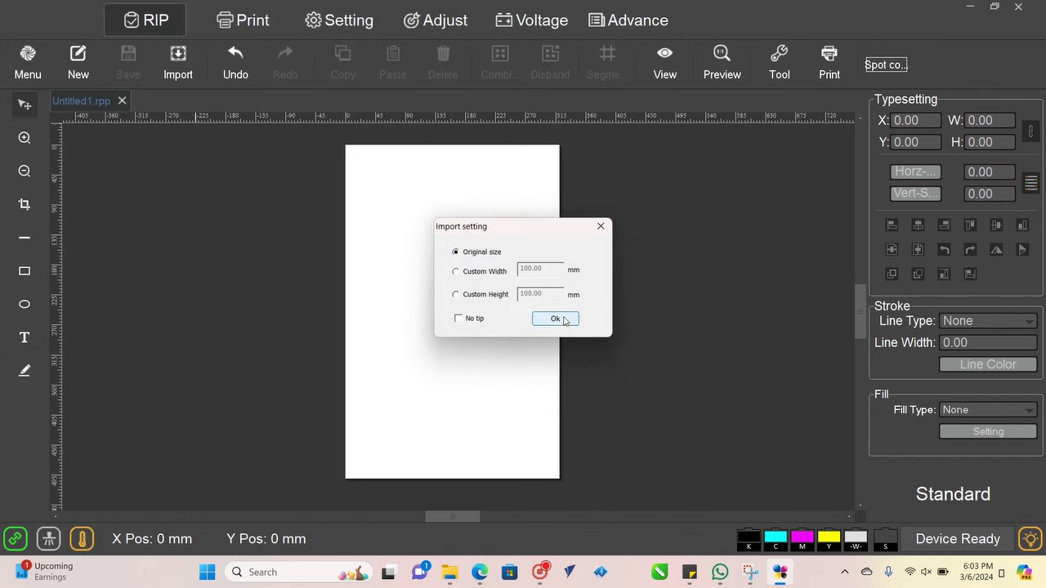
left_click(560, 318)
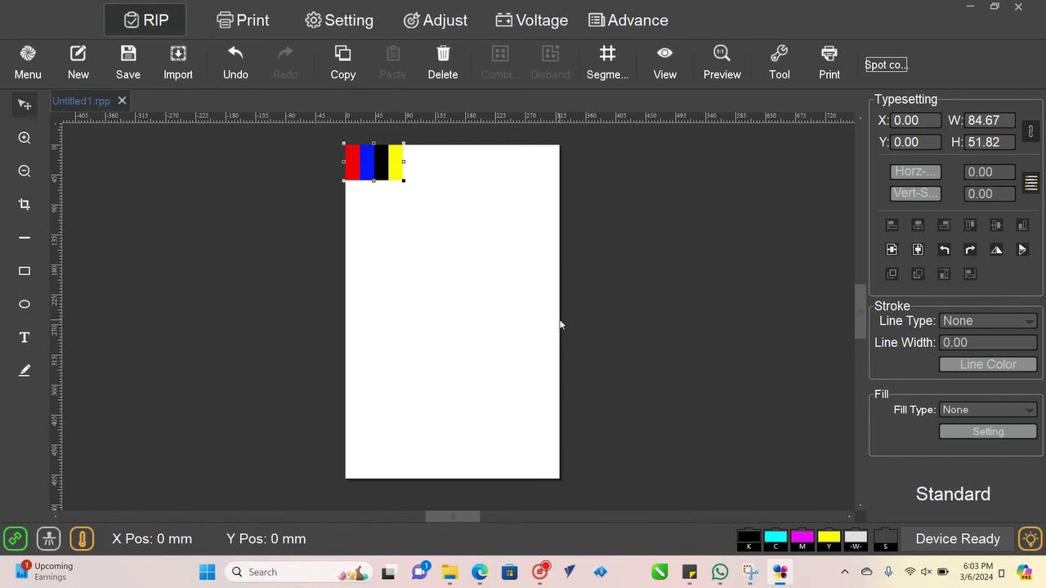
left_click(389, 191)
scroll(364, 164, "up", 2)
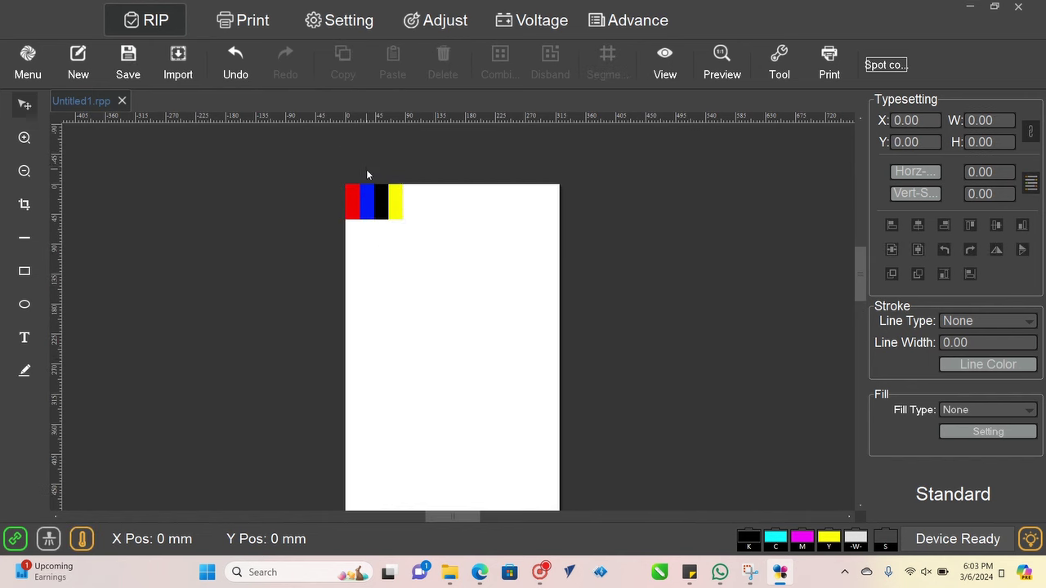
scroll(366, 169, "down", 1)
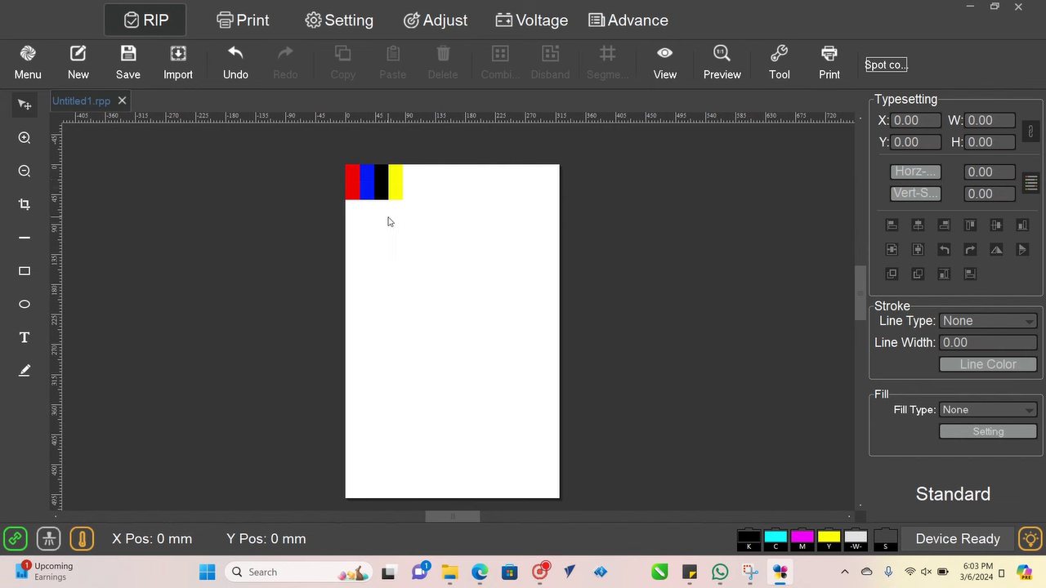
scroll(390, 221, "down", 1)
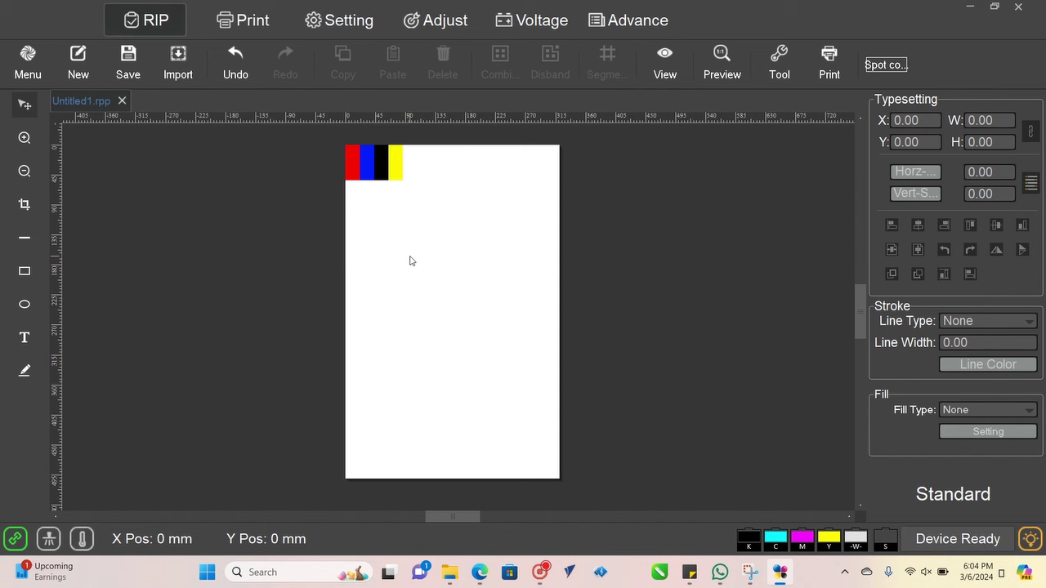
left_click(29, 65)
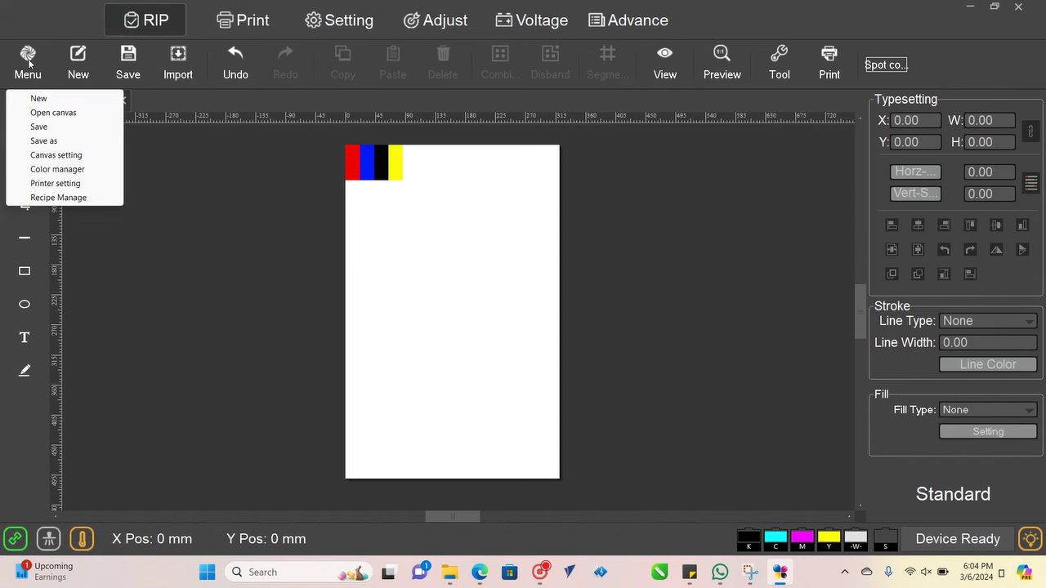
left_click(71, 157)
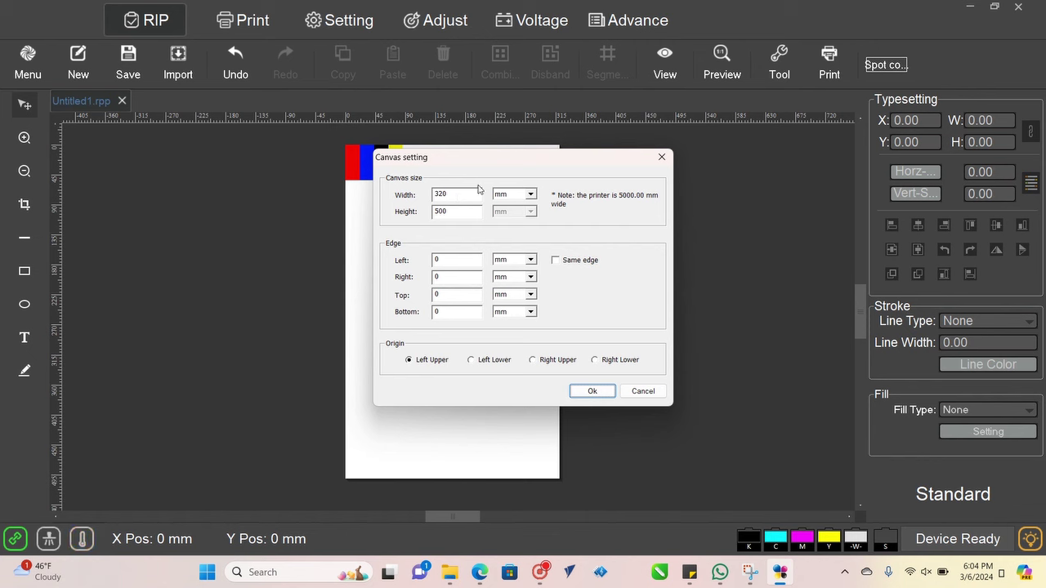
left_click(629, 392)
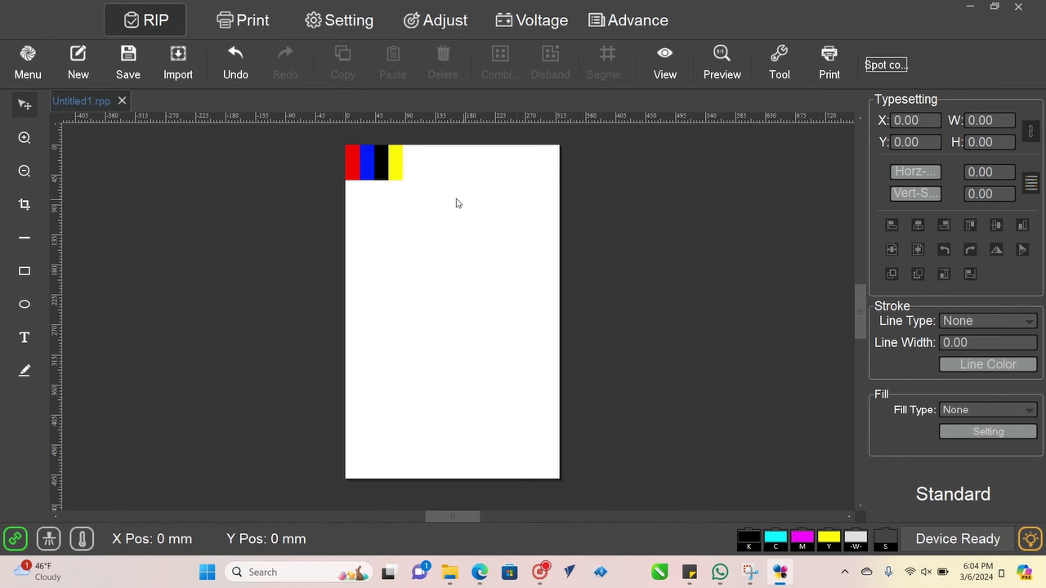
Step: Drag the flag's corner handle to resize it to W 106.08 × H 65.13 mm, then deselect
left_click_drag(458, 219, 296, 137)
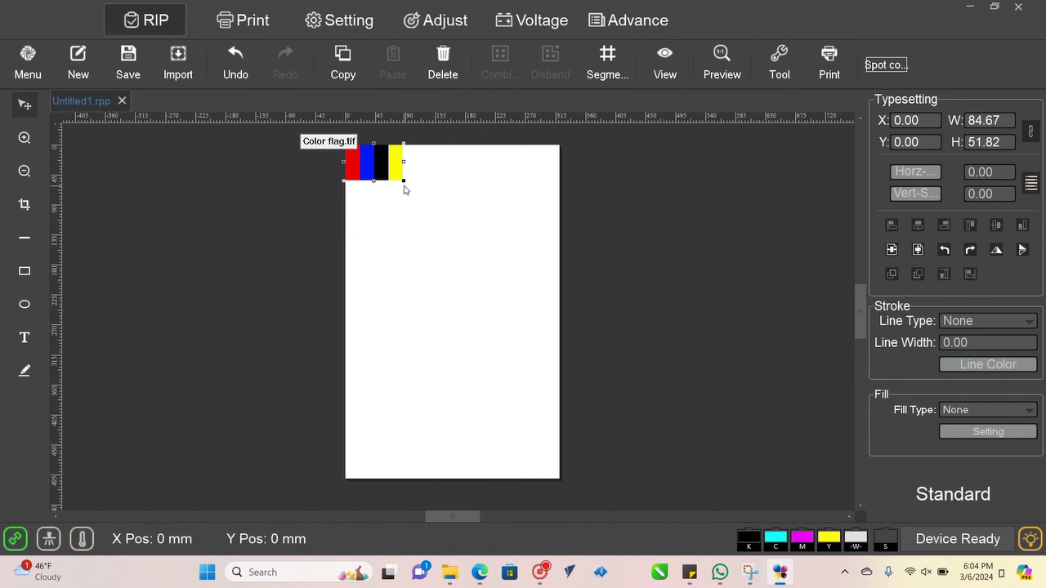
left_click_drag(404, 182, 612, 261)
left_click_drag(448, 240, 277, 127)
left_click_drag(401, 184, 625, 266)
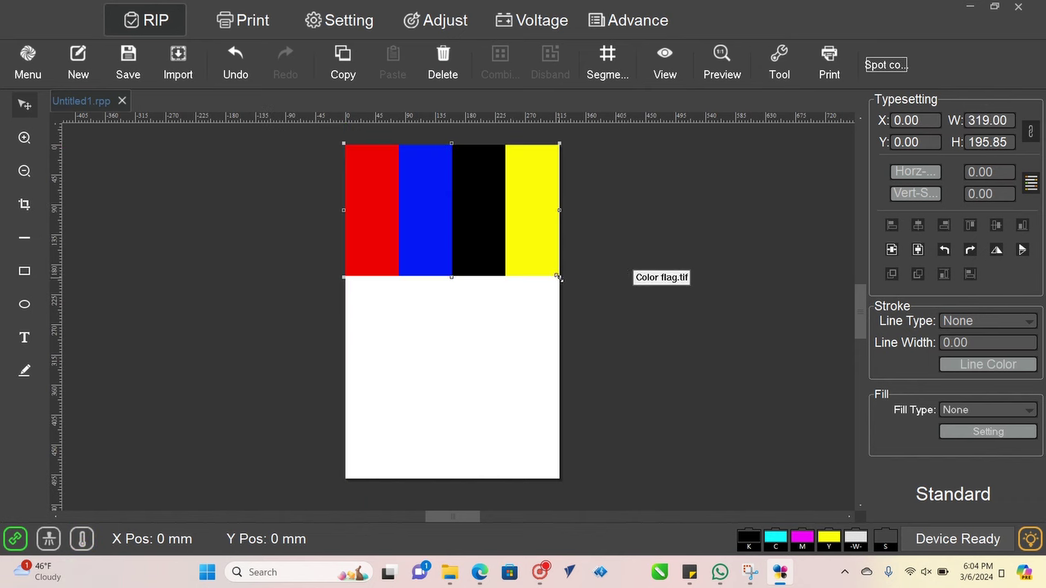
left_click_drag(558, 278, 418, 190)
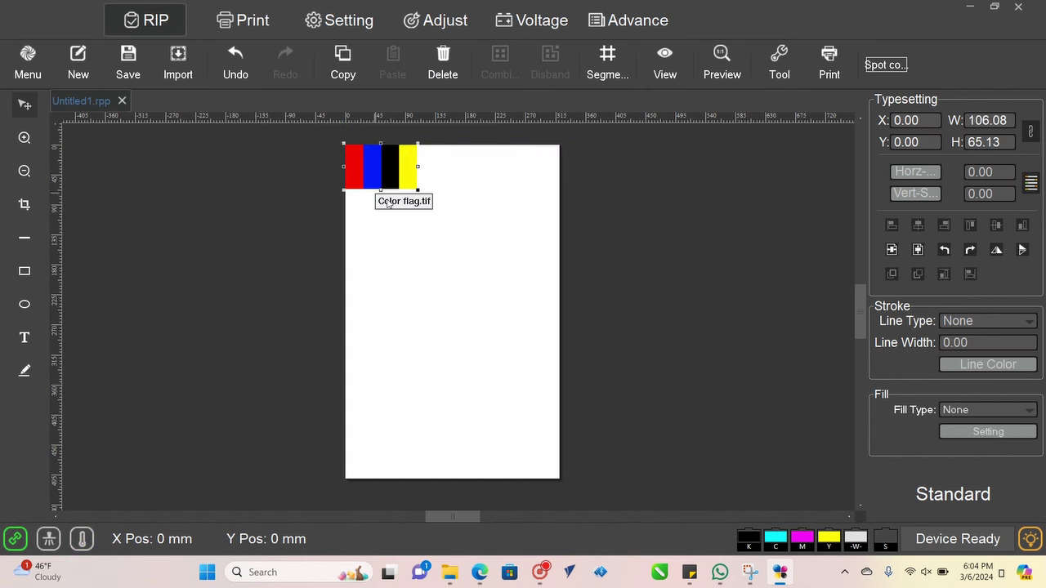
left_click(421, 263)
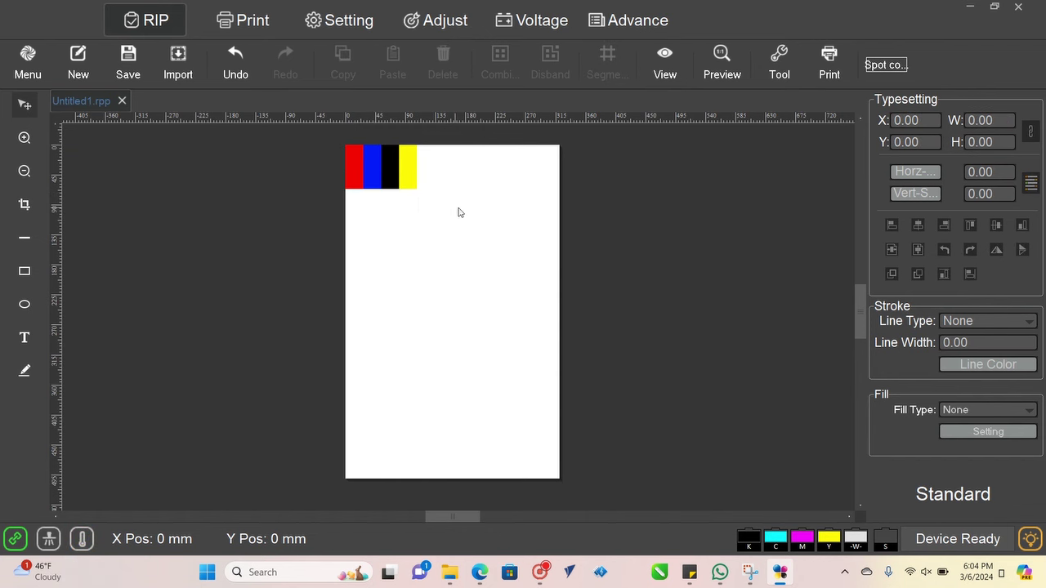
left_click(389, 184)
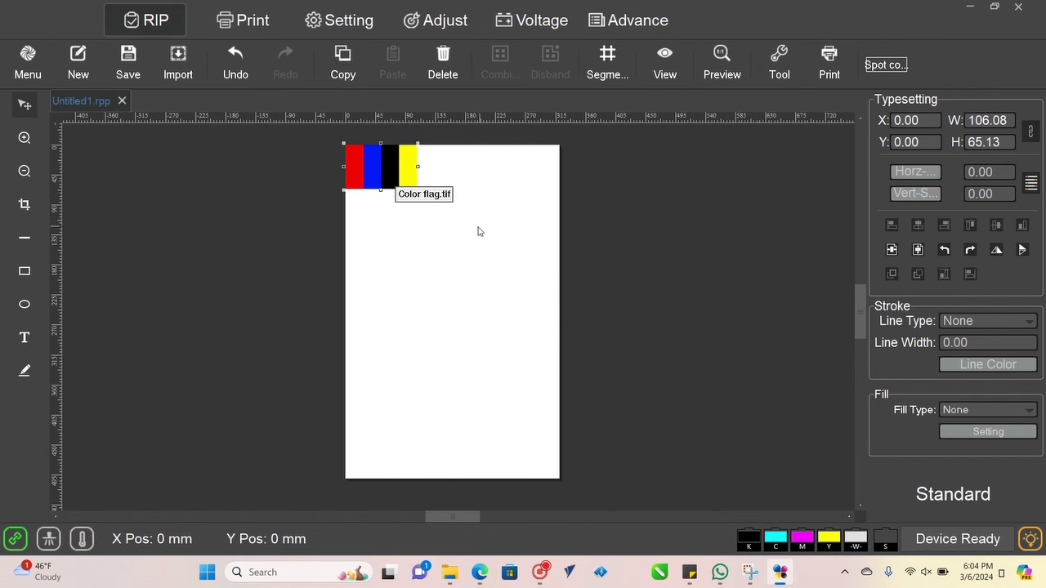
left_click(448, 260)
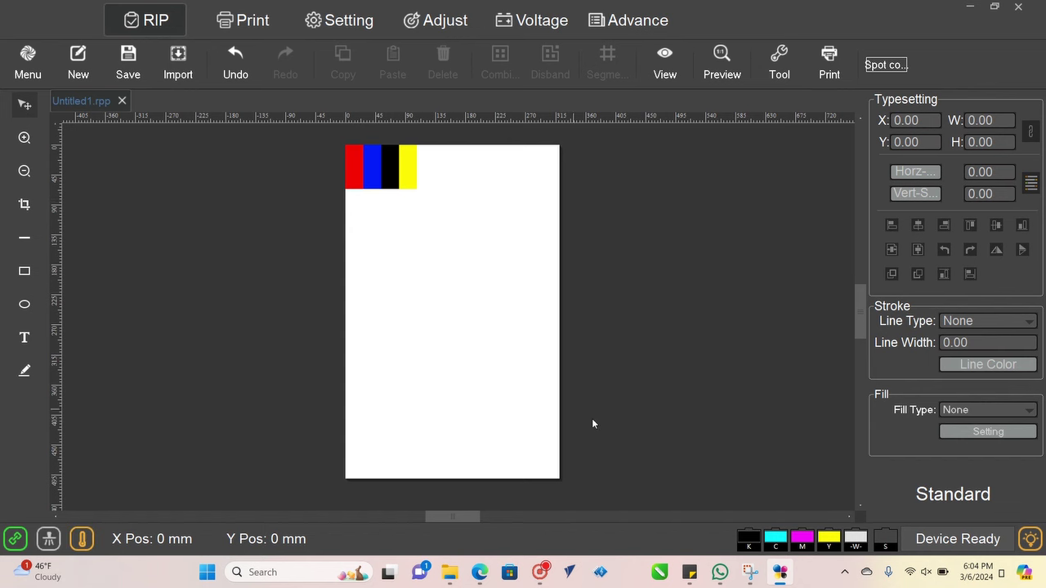
left_click(540, 573)
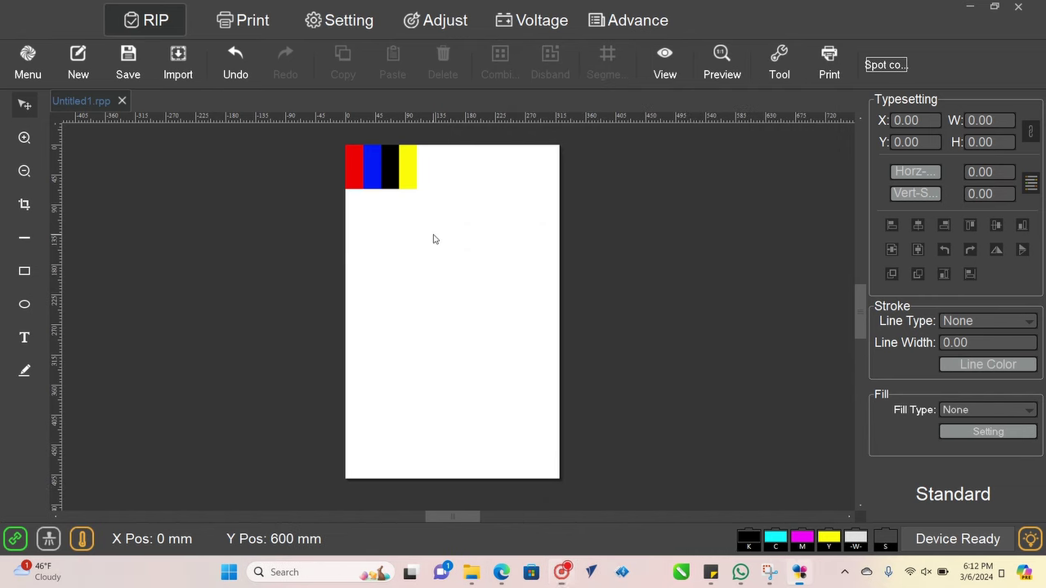
left_click(821, 62)
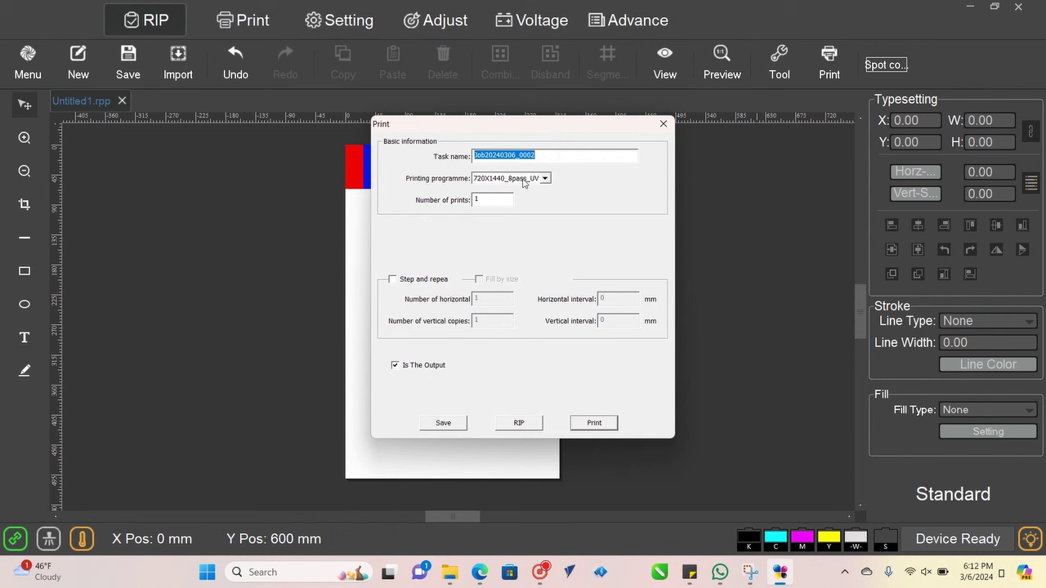
Step: Pick the 720X1440_8pass_UV printing programme and RIP the flag as job Job20240306_0002
left_click(544, 179)
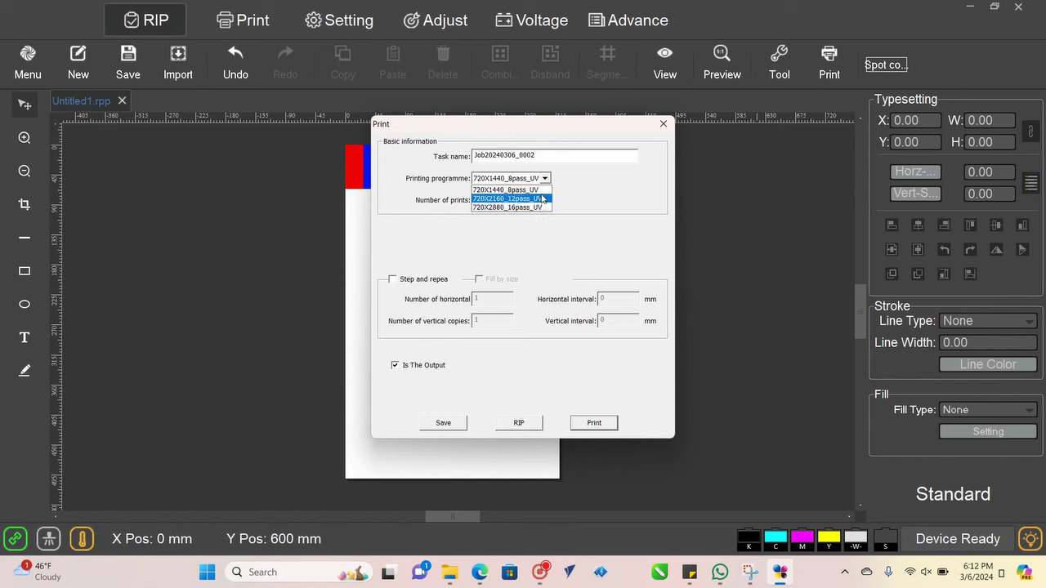
key("Up")
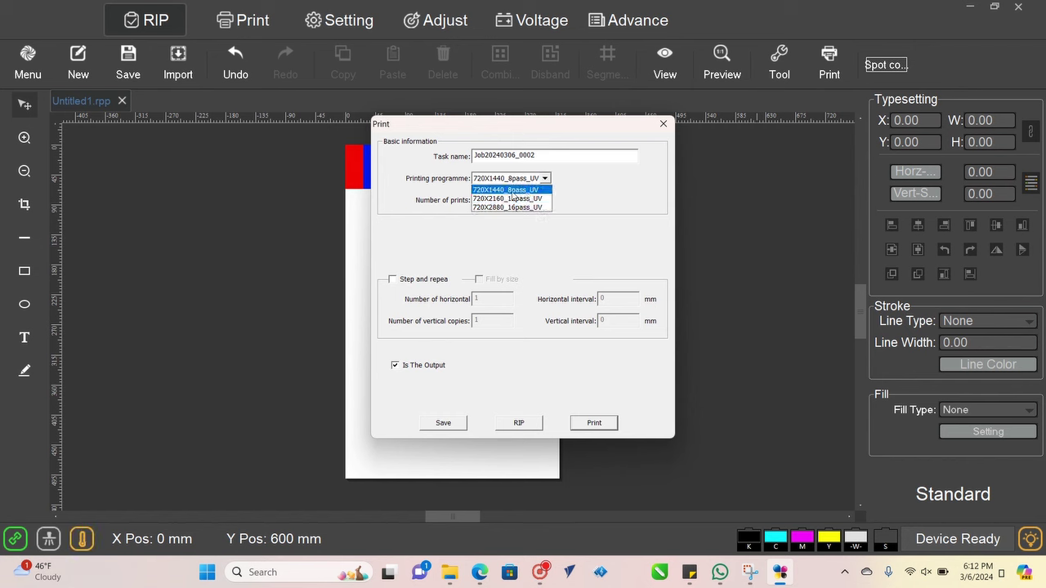
left_click(512, 192)
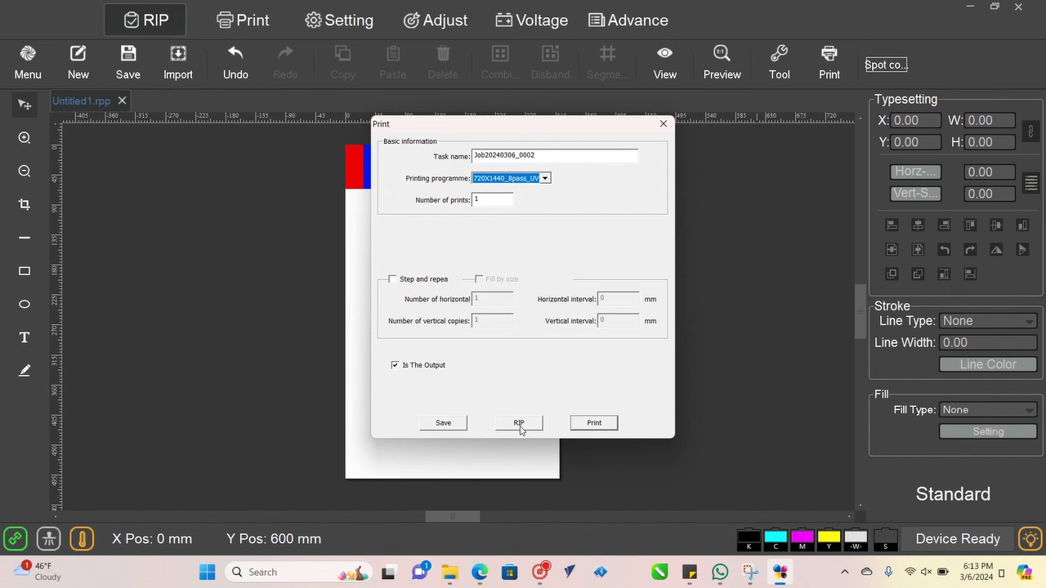
left_click(519, 425)
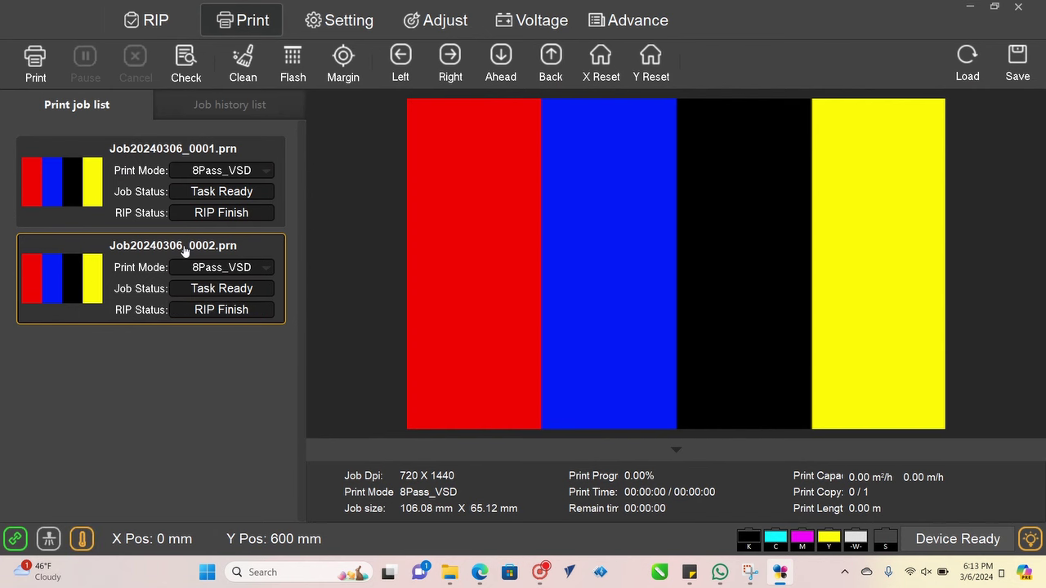
Step: Remove job Job20240306_0001 from the print job list and return to the layout page
left_click(147, 20)
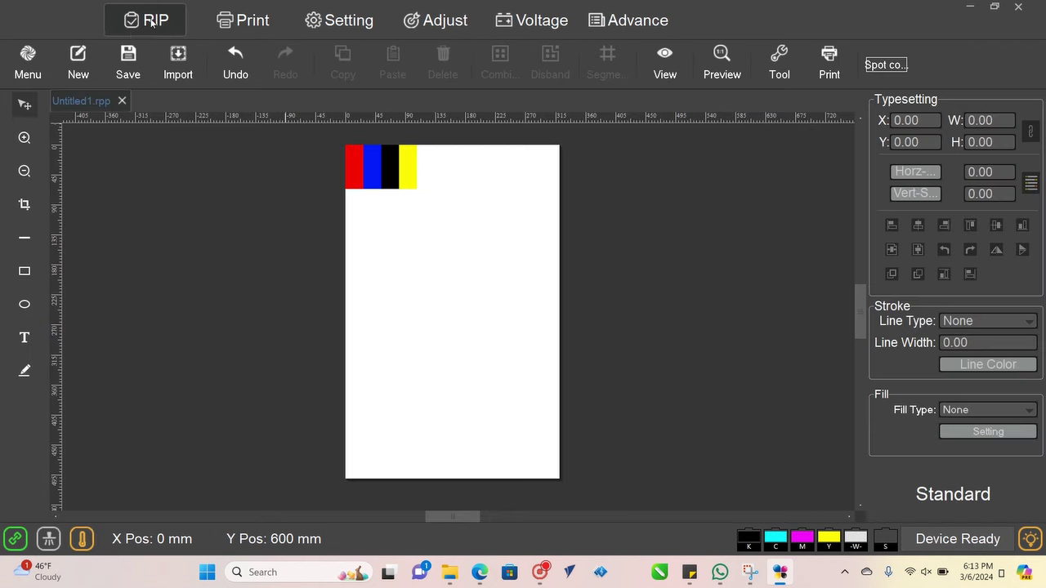
left_click(229, 25)
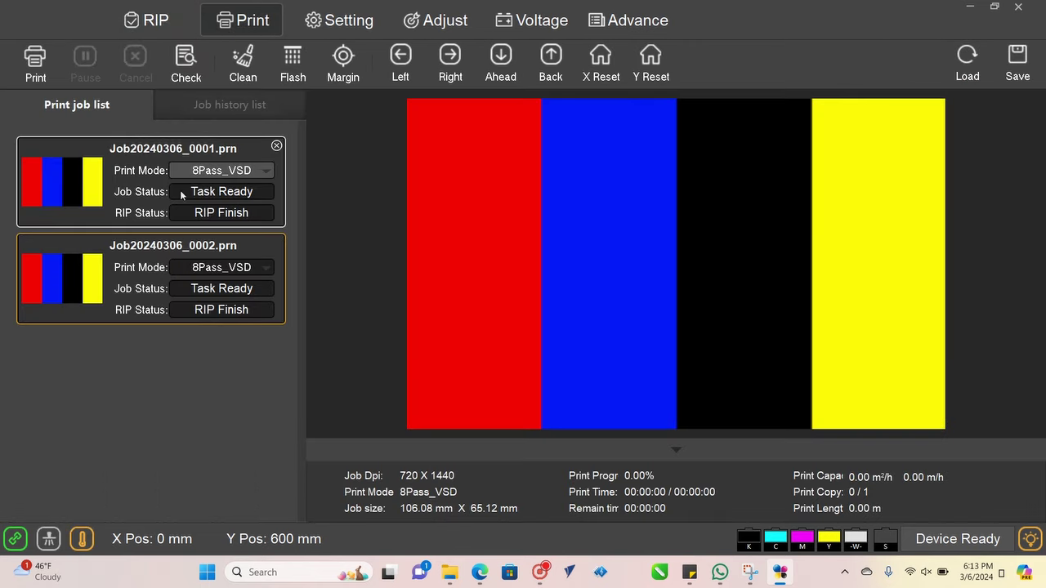
left_click(272, 147)
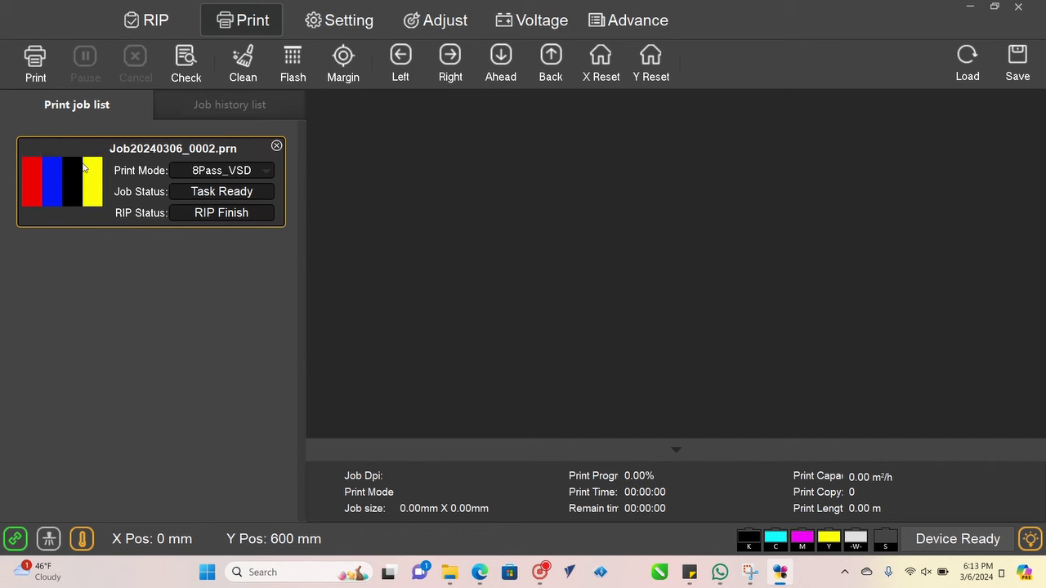
left_click(145, 21)
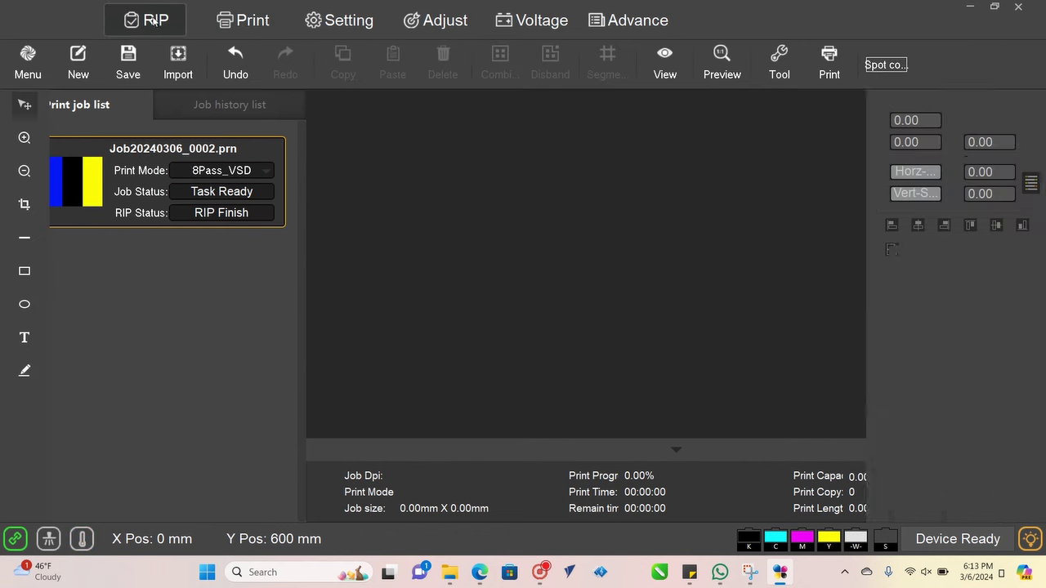
left_click(828, 70)
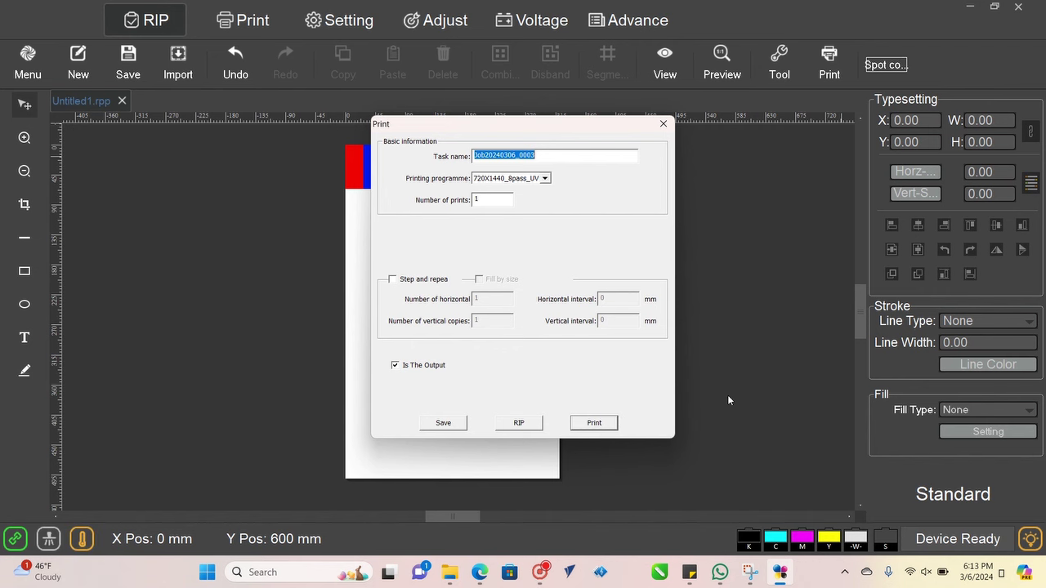
Step: Send job Job20240306_0002 from the print job list to the XP600 printer in 8Pass_VSD mode
left_click(663, 124)
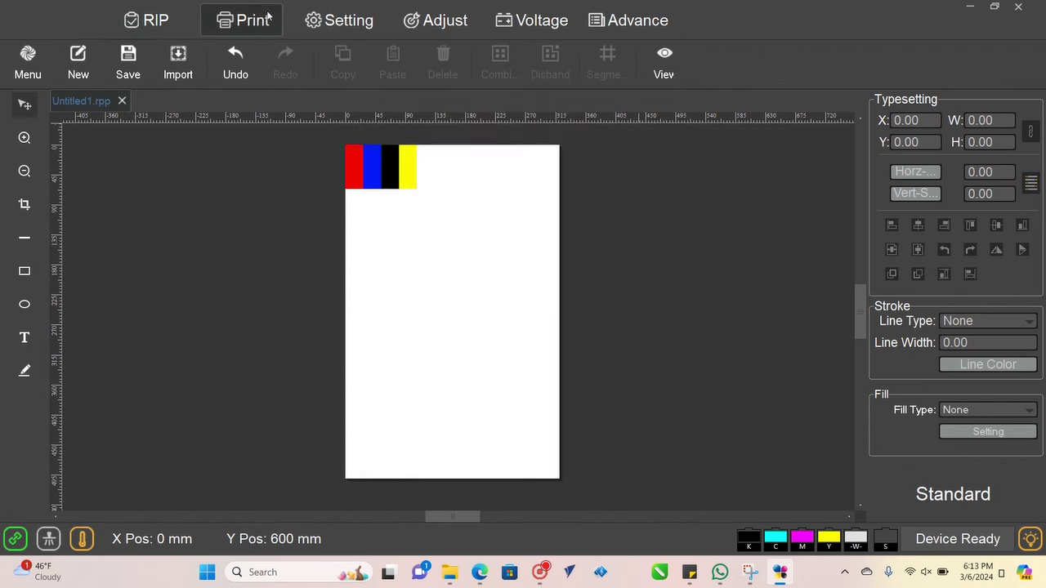
left_click(236, 19)
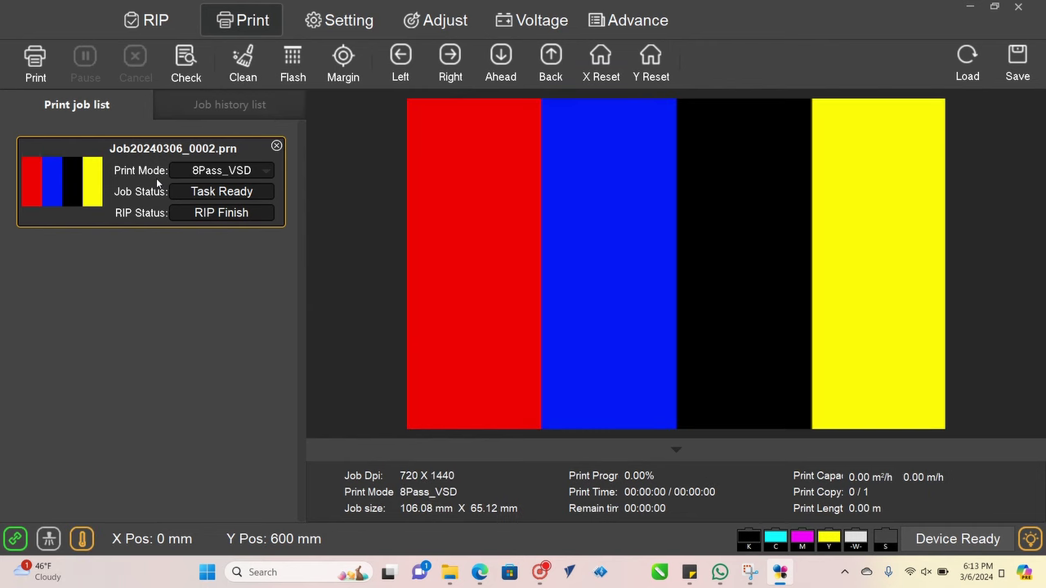
left_click(25, 67)
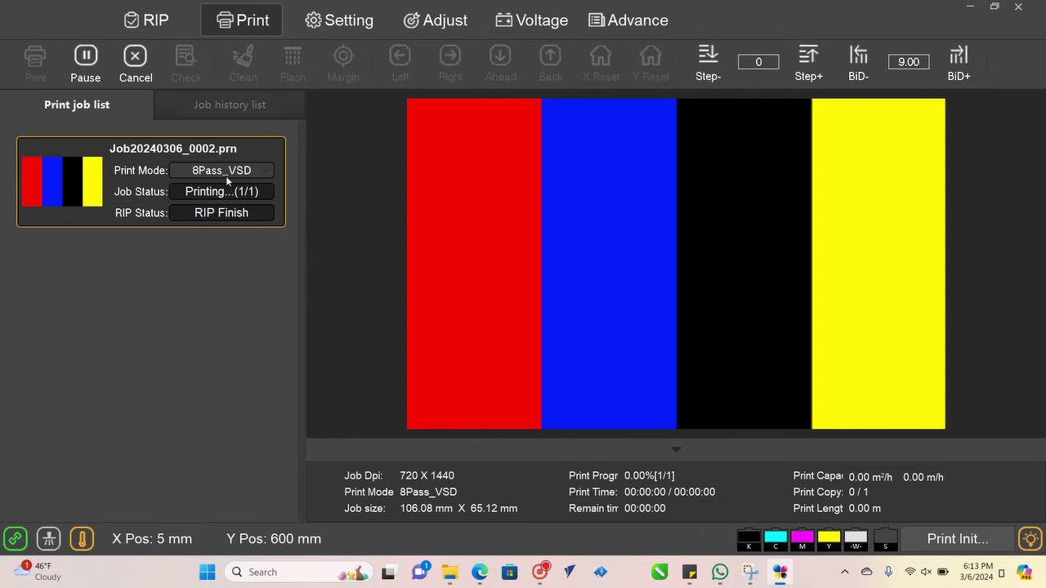